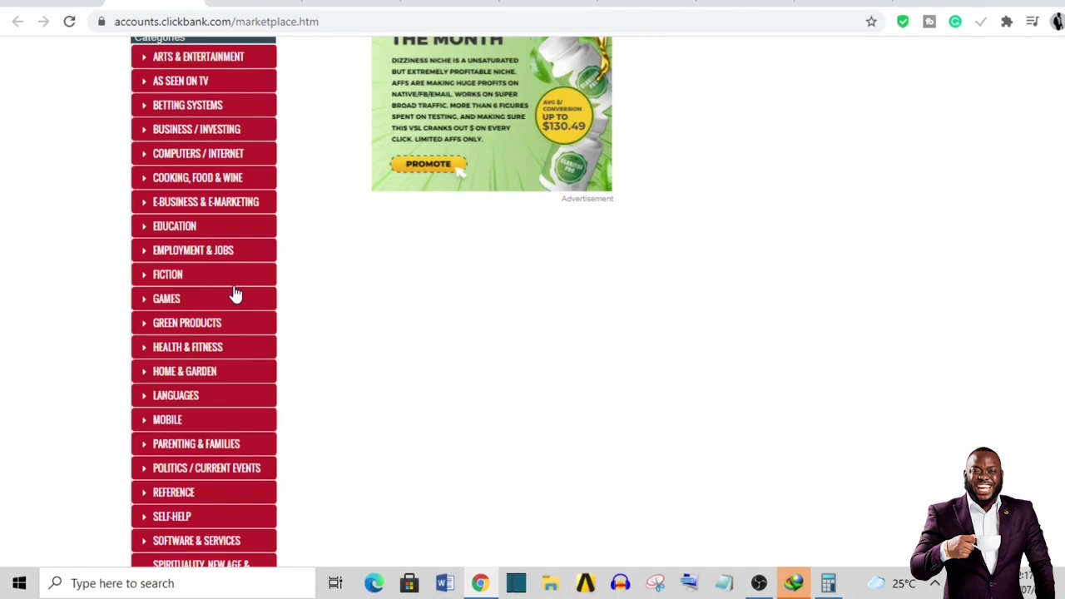
Open the Employment & Jobs category and start promoting the Earn From Your Photos! offer.
click(202, 246)
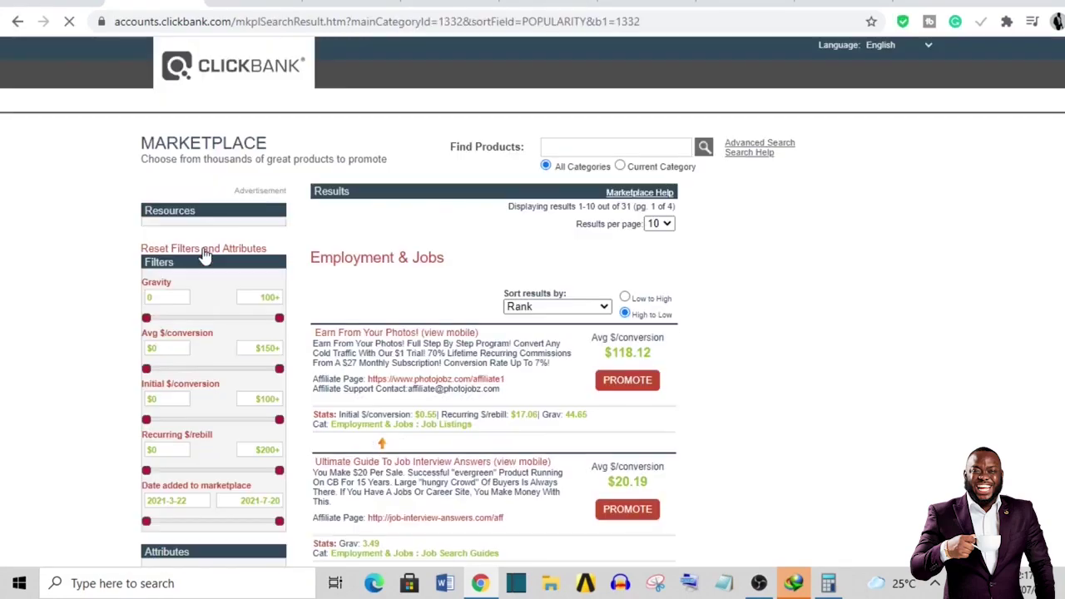
scroll(359, 321, down, 3)
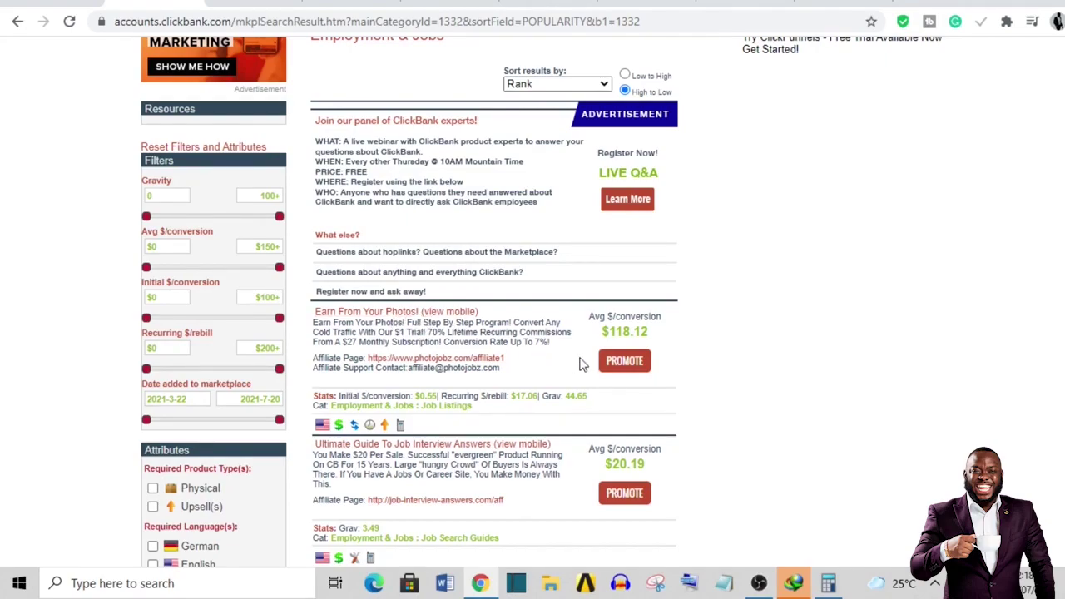
click(624, 361)
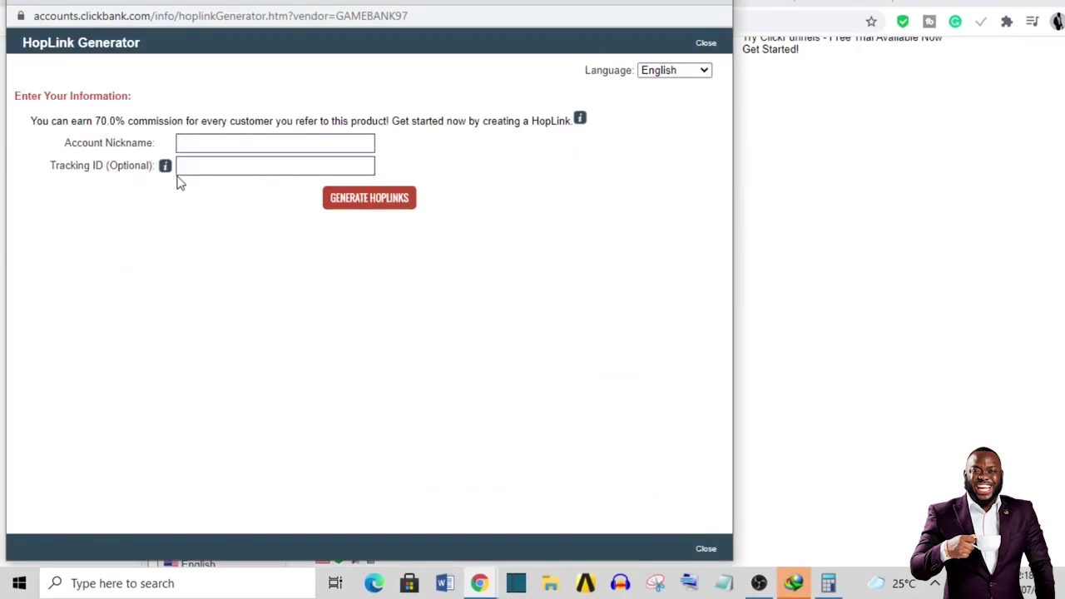
Generate a HopLink with the saved account nickname, copy the encrypted link and return to the marketplace results.
click(223, 142)
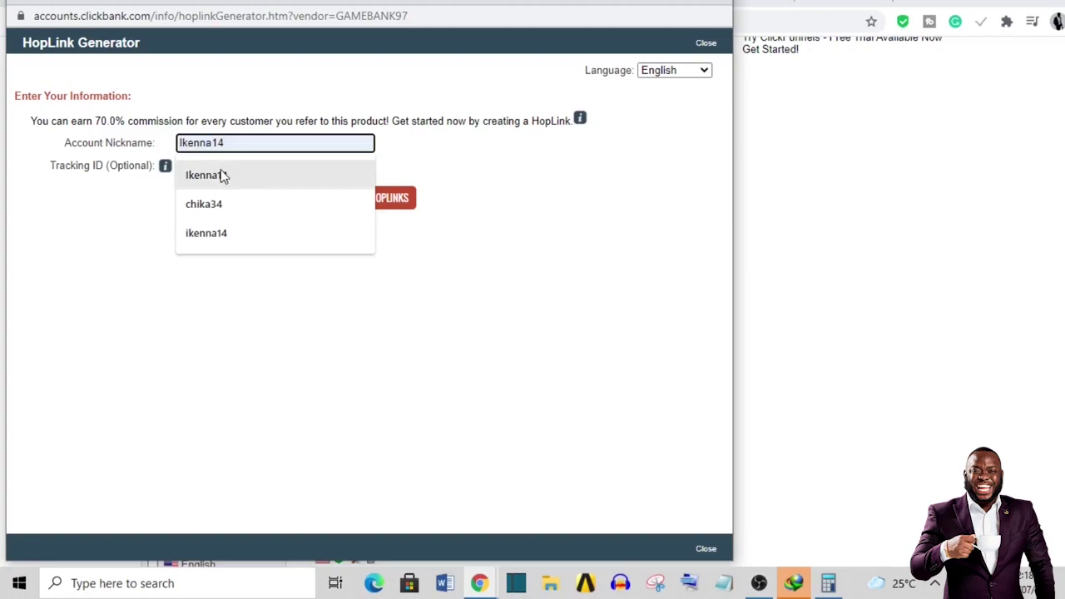
click(222, 175)
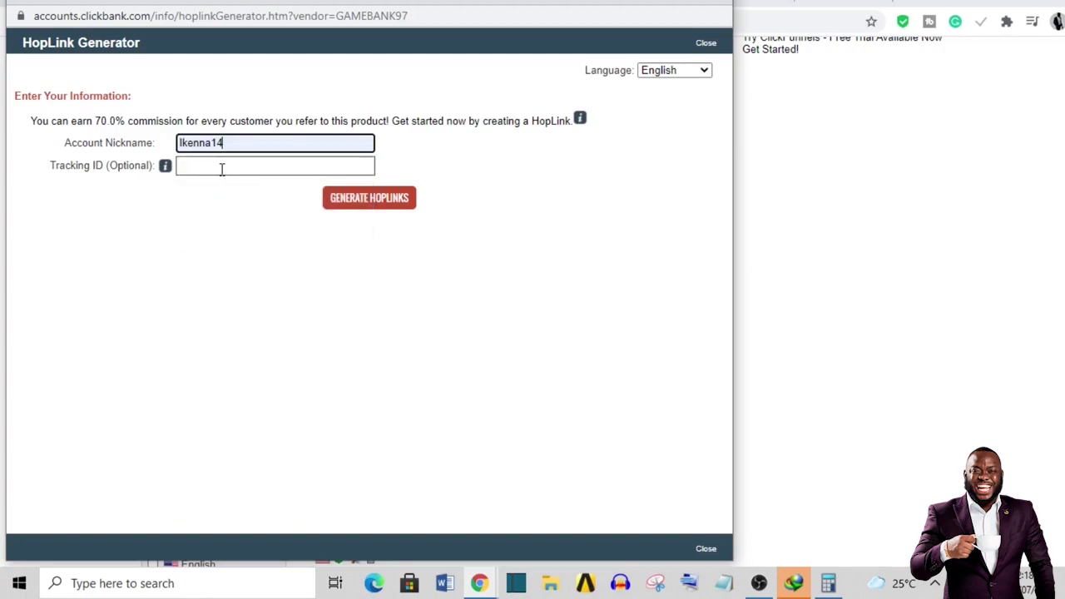
click(359, 207)
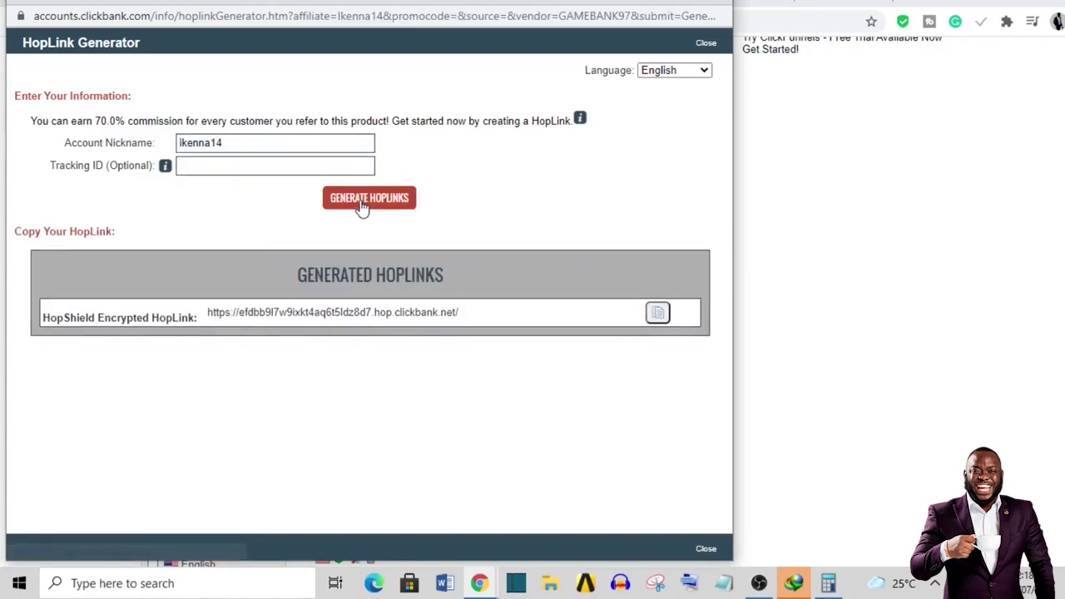
click(654, 316)
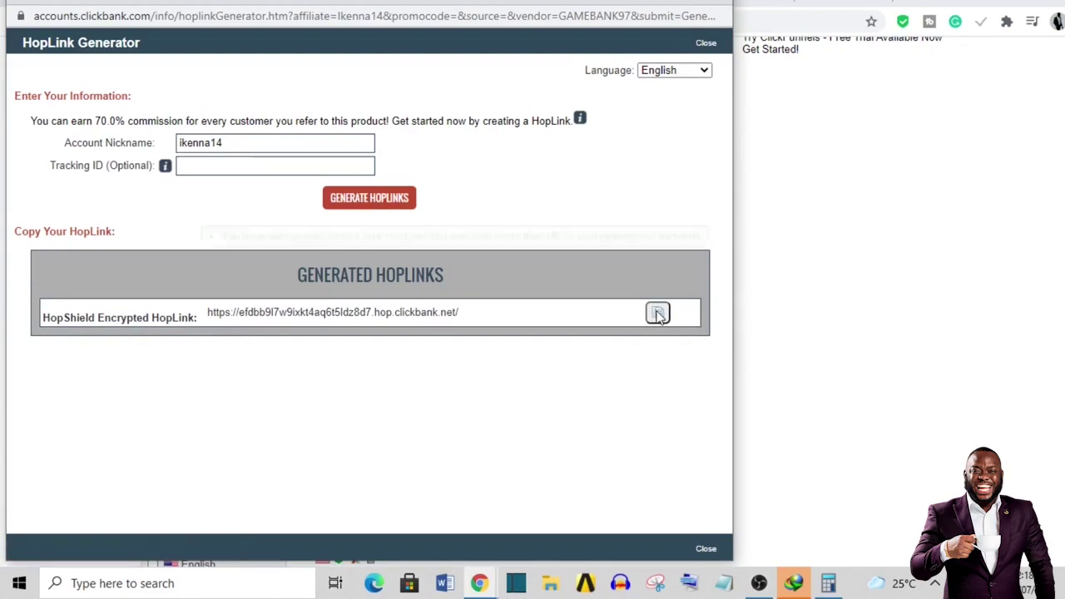
click(826, 182)
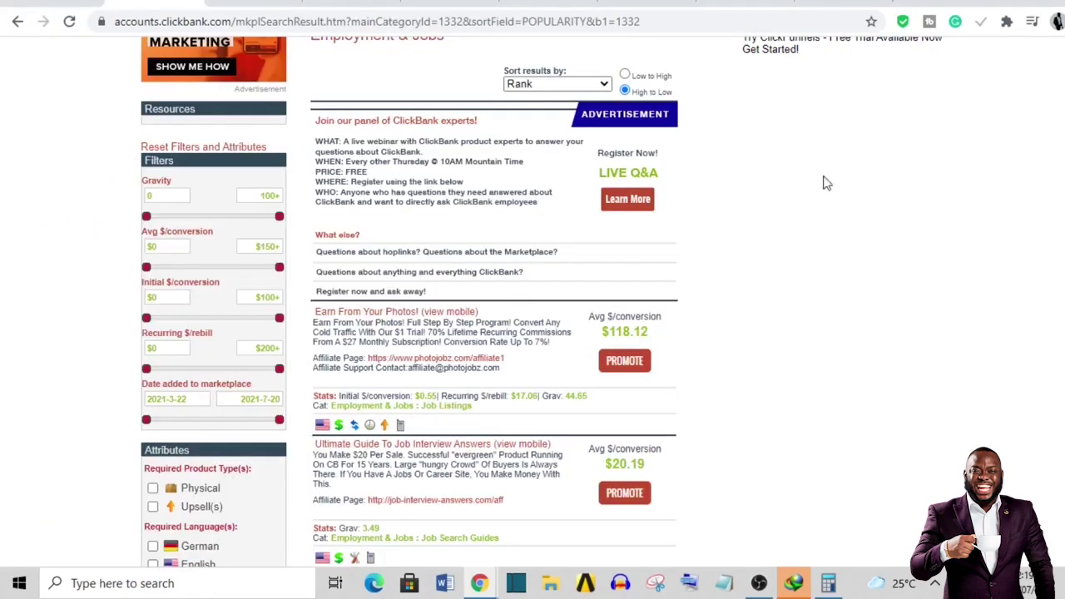
Go to bit.ly on a new page and create a short link from the copied HopLink.
click(914, 2)
text(bit.ly)
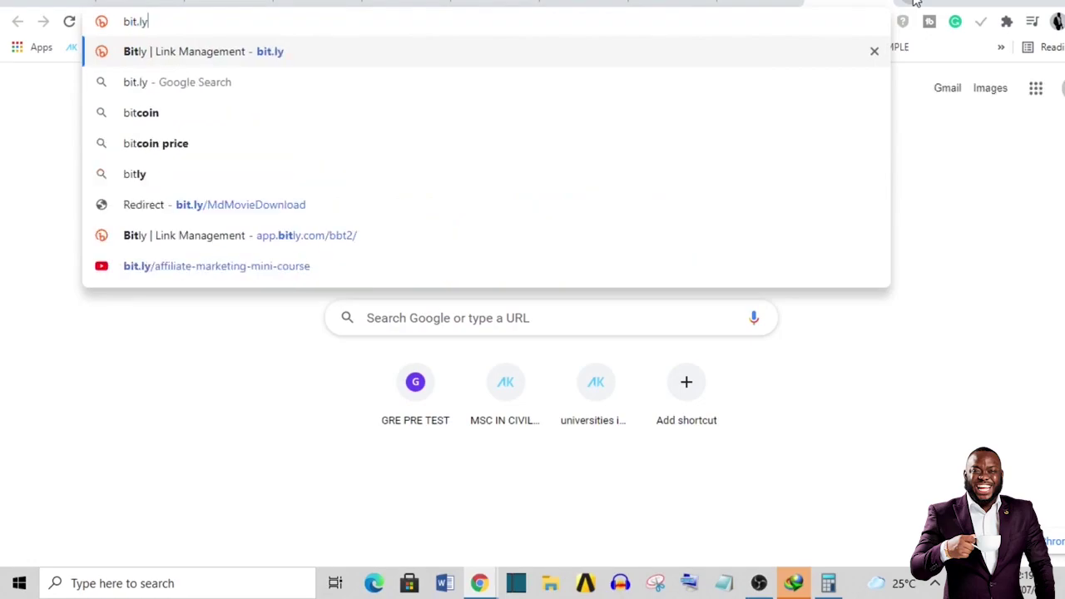
key(Return)
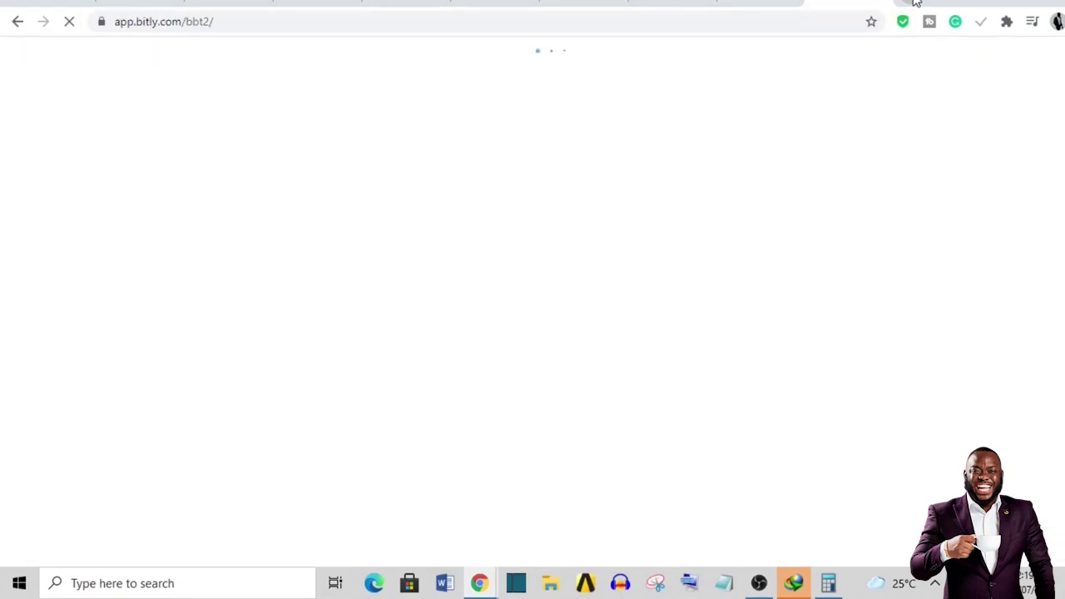
mouse_move(865, 65)
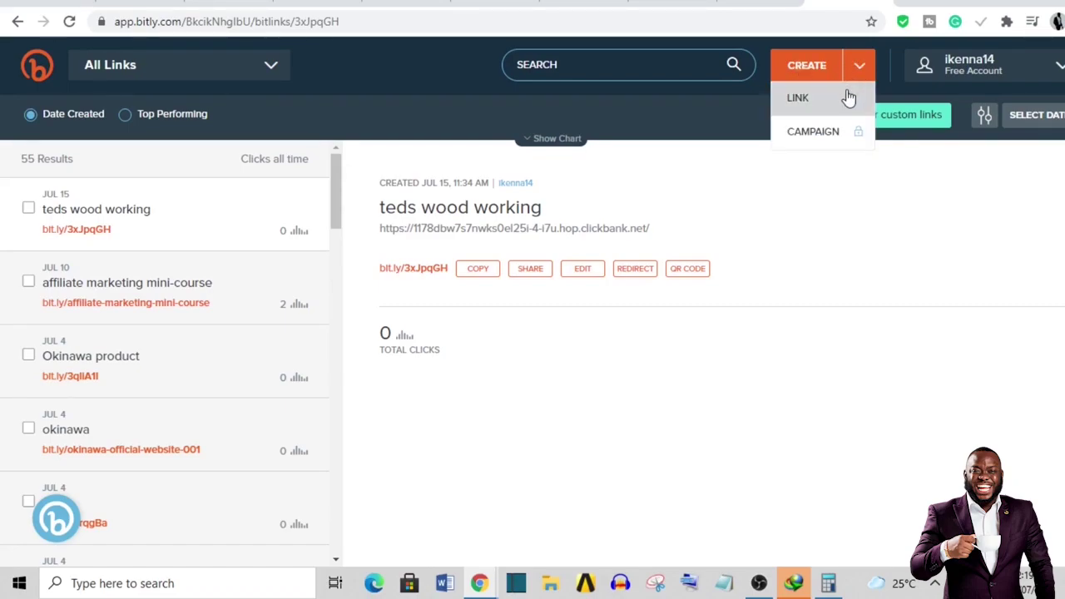
click(848, 98)
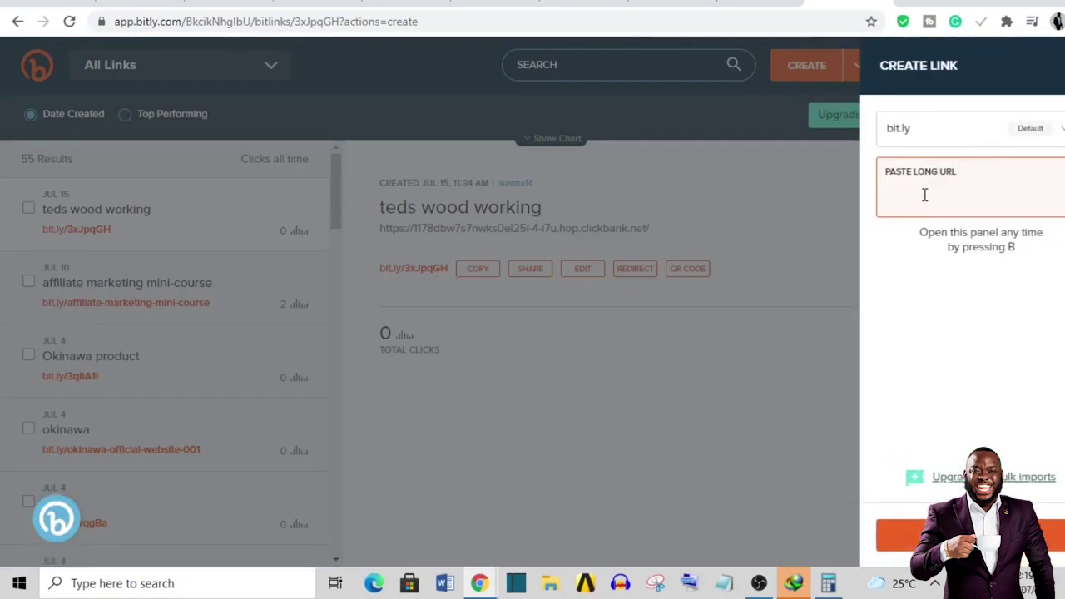
key(ctrl+v)
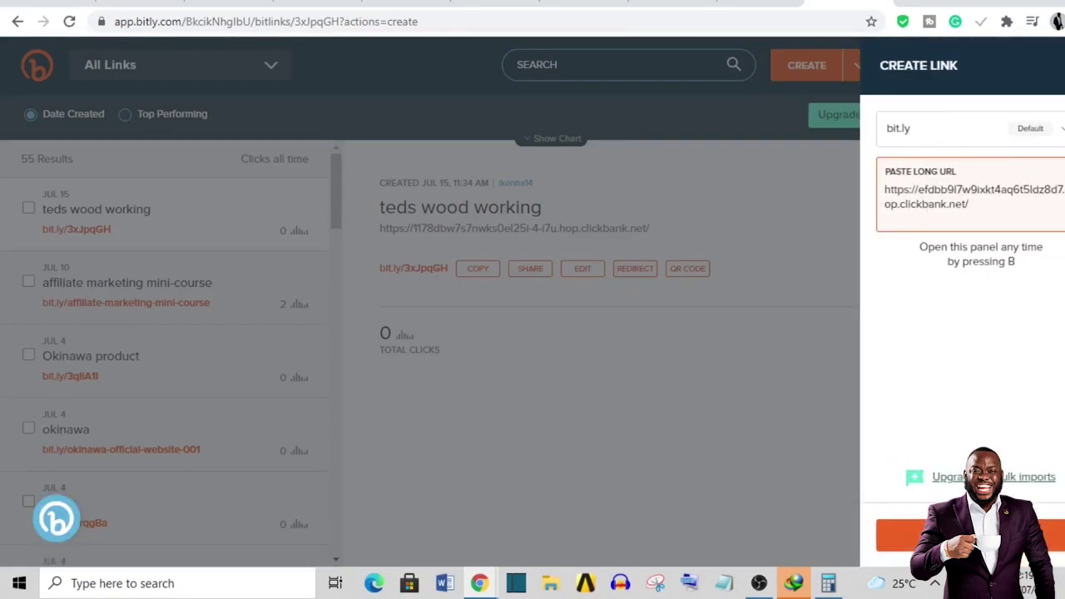
click(969, 535)
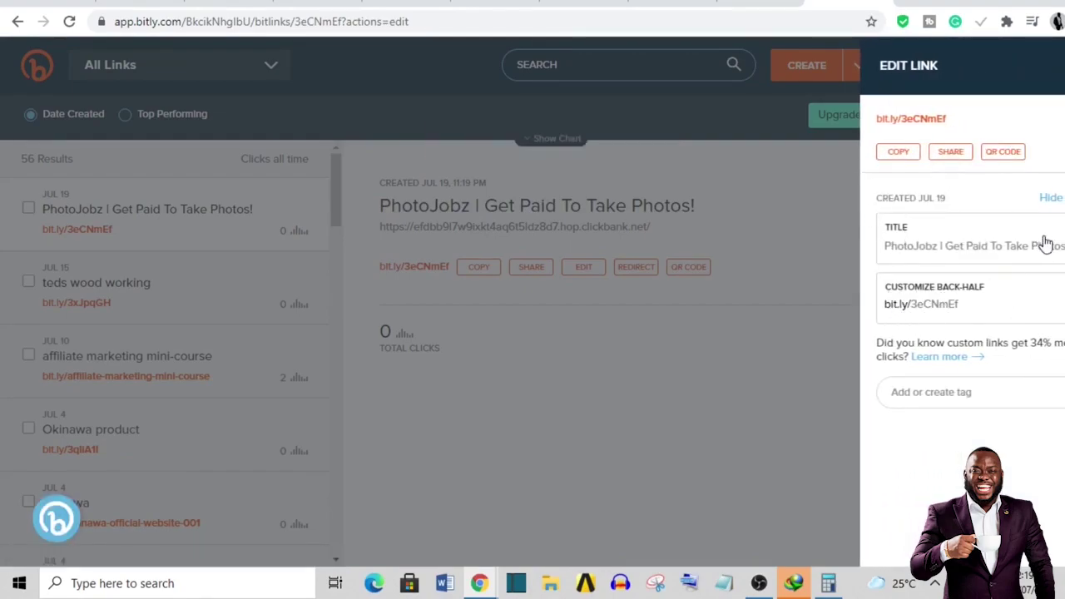
Change the new short link's title to Photo Money, save it and select its short URL in the link list.
drag(1060, 246, 895, 263)
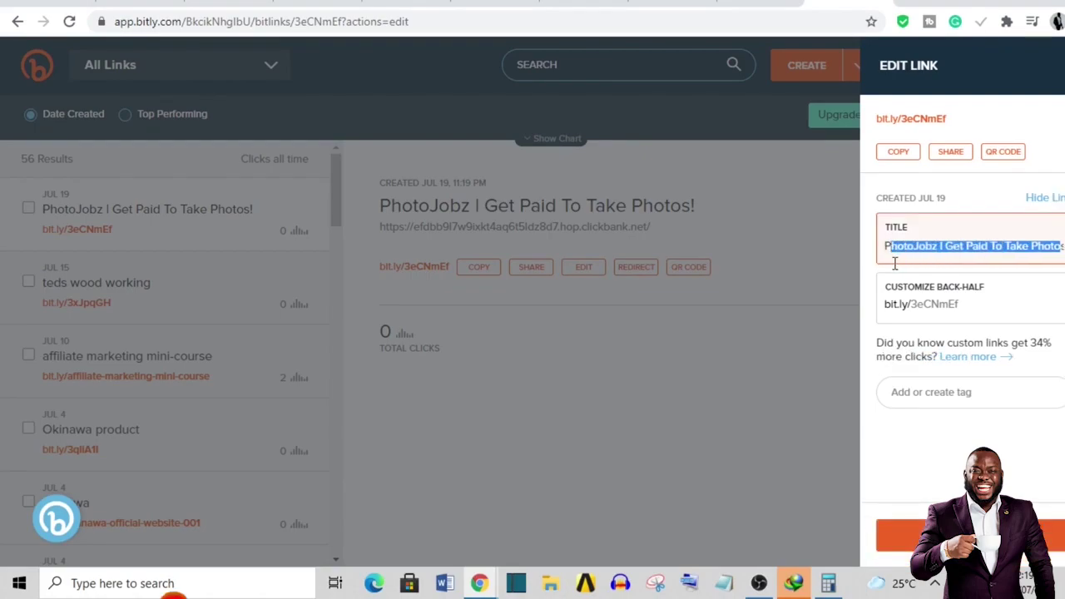
key(BackSpace)
key(BackSpace)
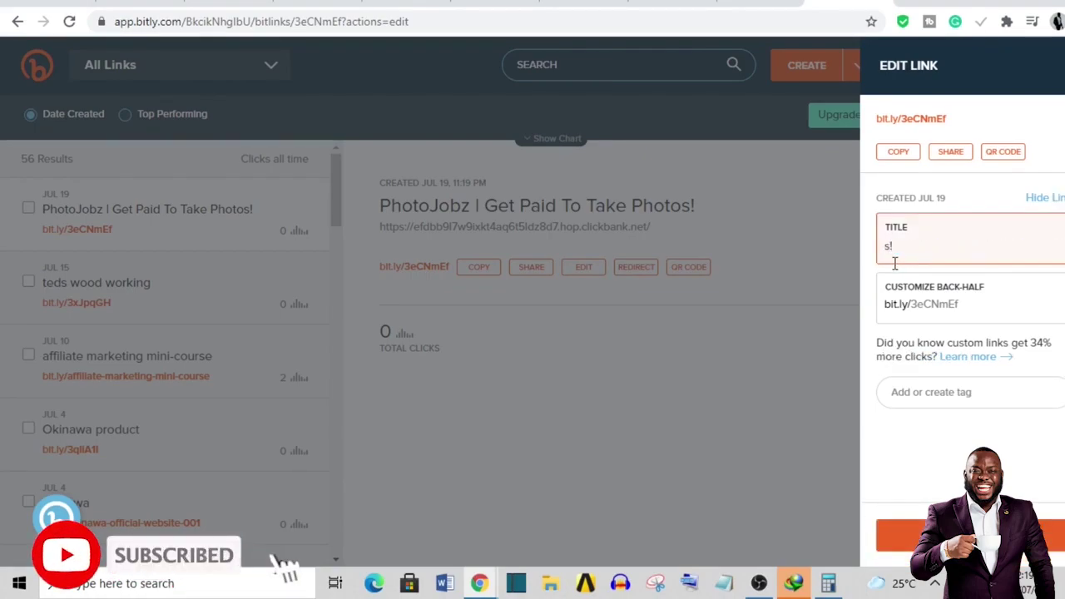
key(Delete)
key(Delete)
text(P)
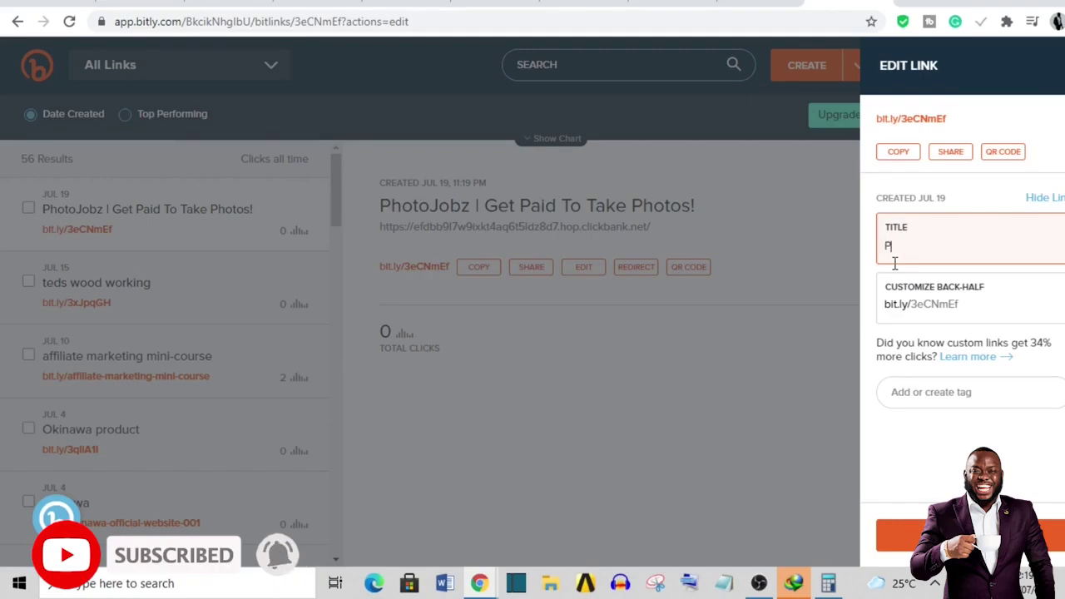
text(hoto Money)
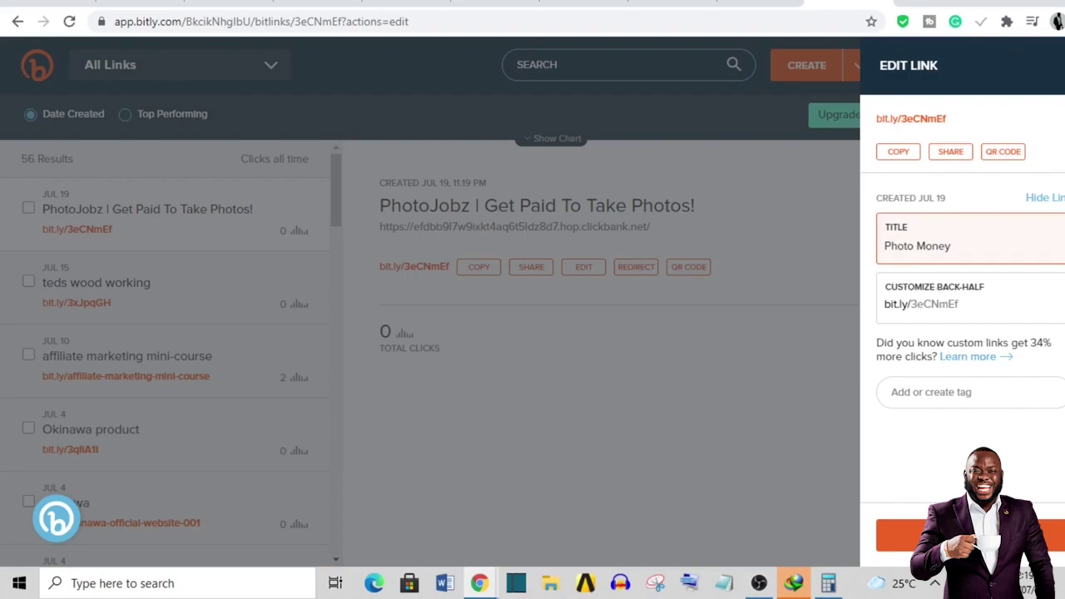
click(957, 535)
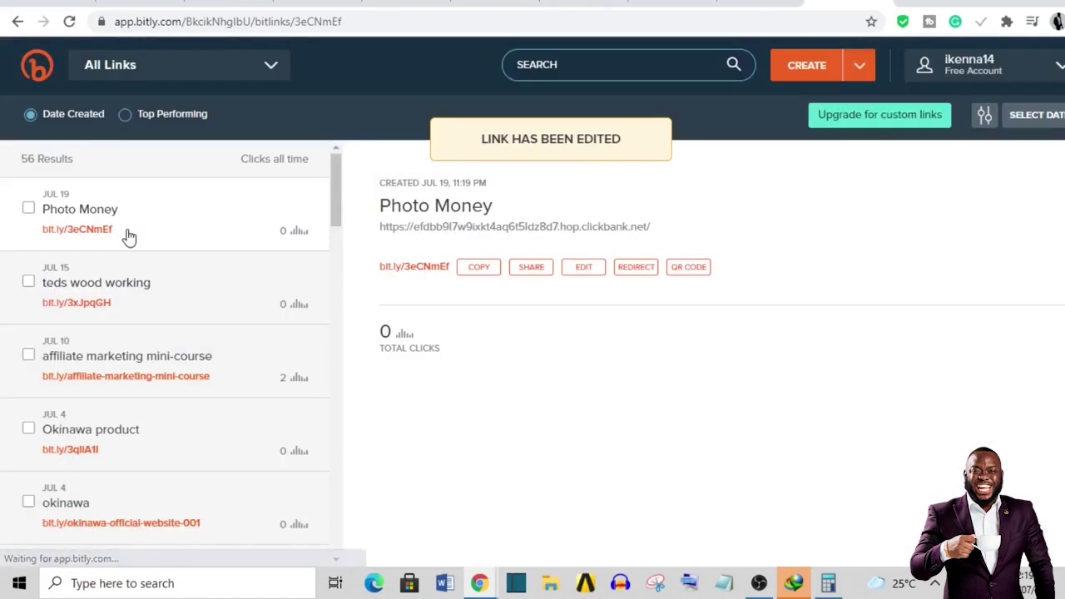
drag(136, 241, 41, 240)
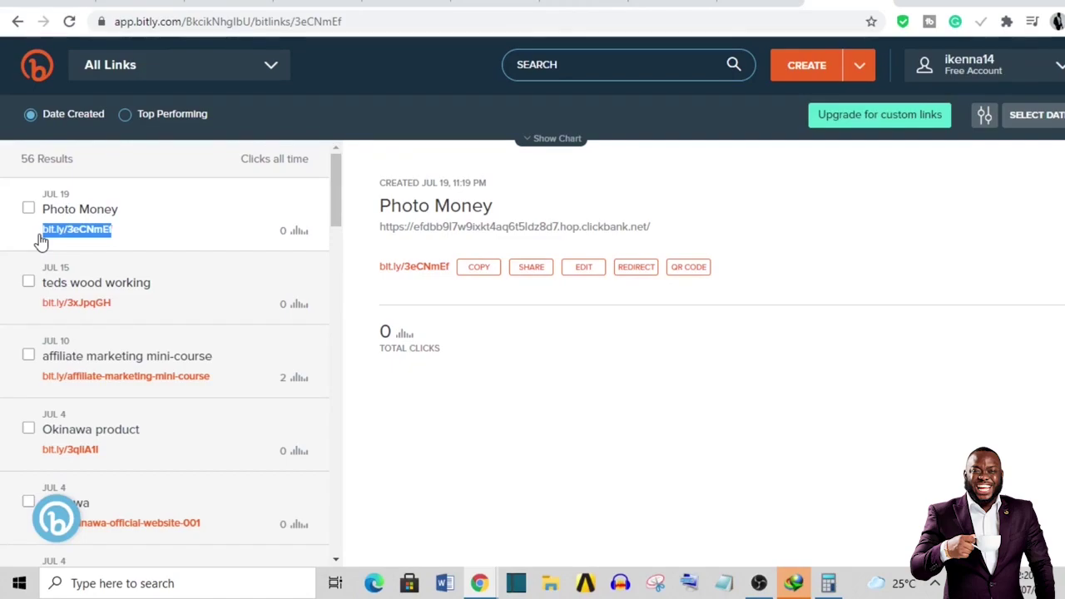
Return to the ClickBank marketplace and open the affiliate page of the Earn From Your Photos! offer separately.
click(130, 3)
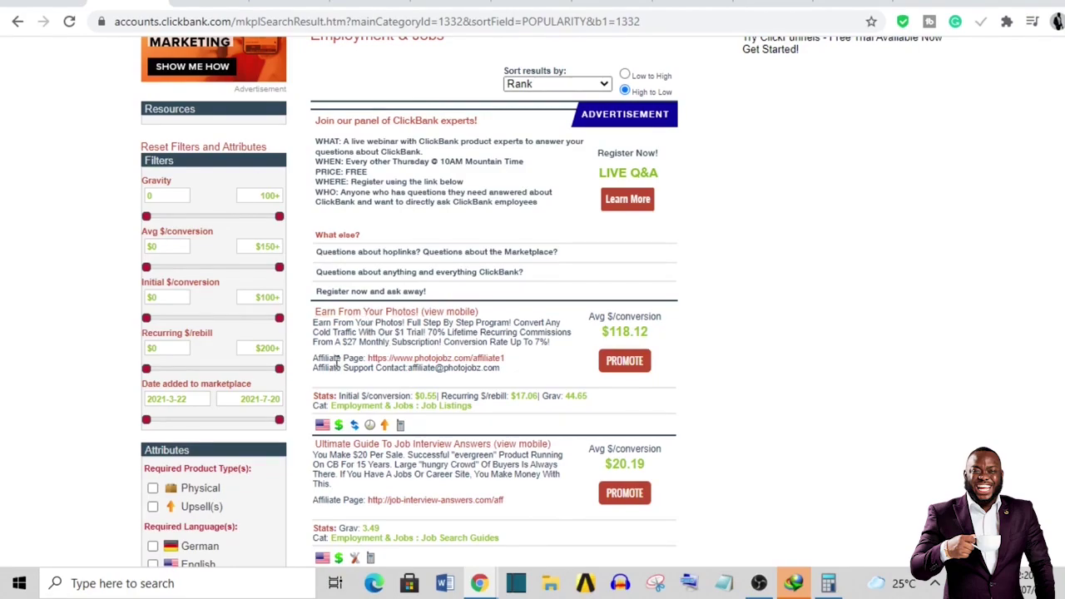
right_click(398, 359)
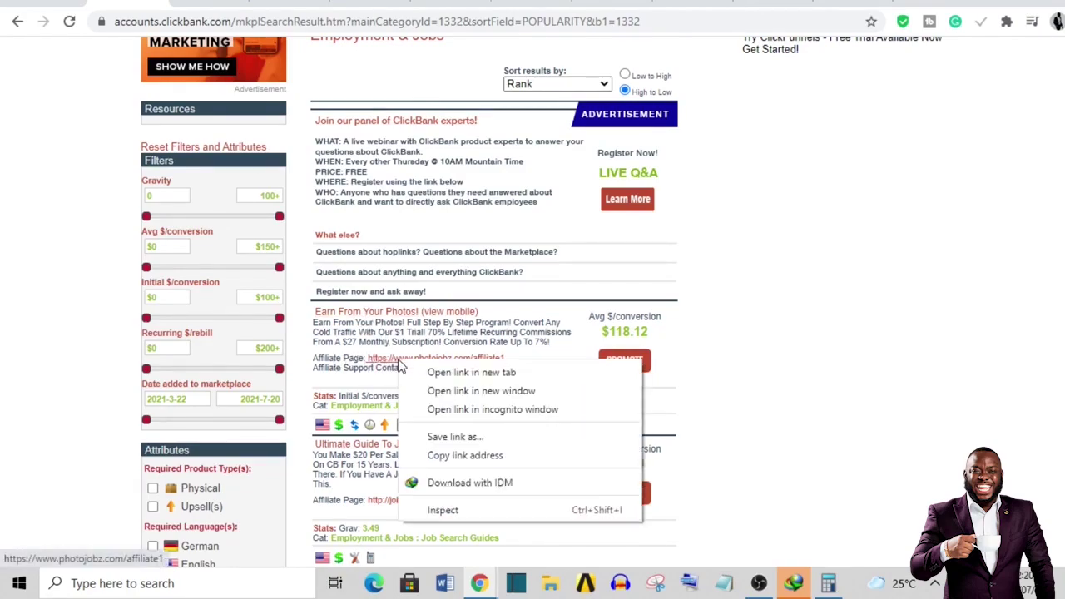
click(446, 373)
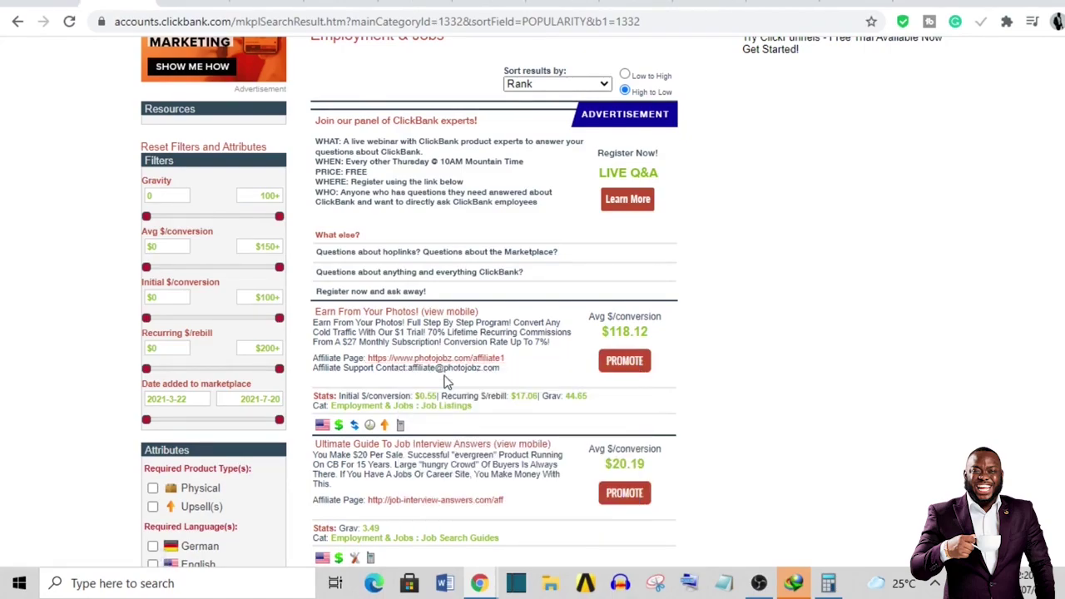
click(266, 3)
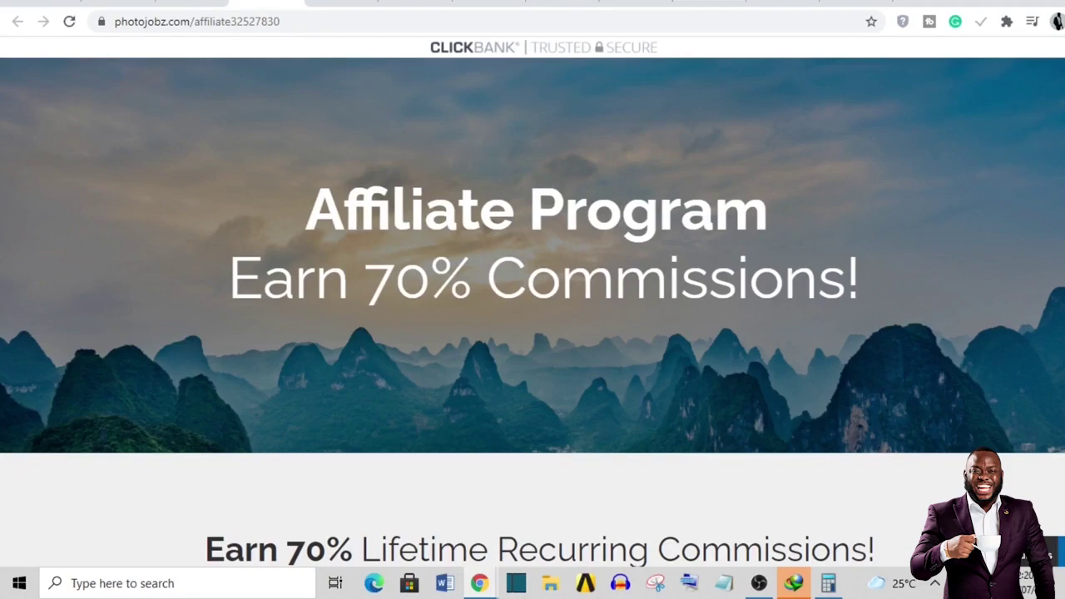
Examine the PhotoJobz affiliate page for its commission terms, affiliate link format and affiliate tools sign-up form.
scroll(533, 299, down, 3)
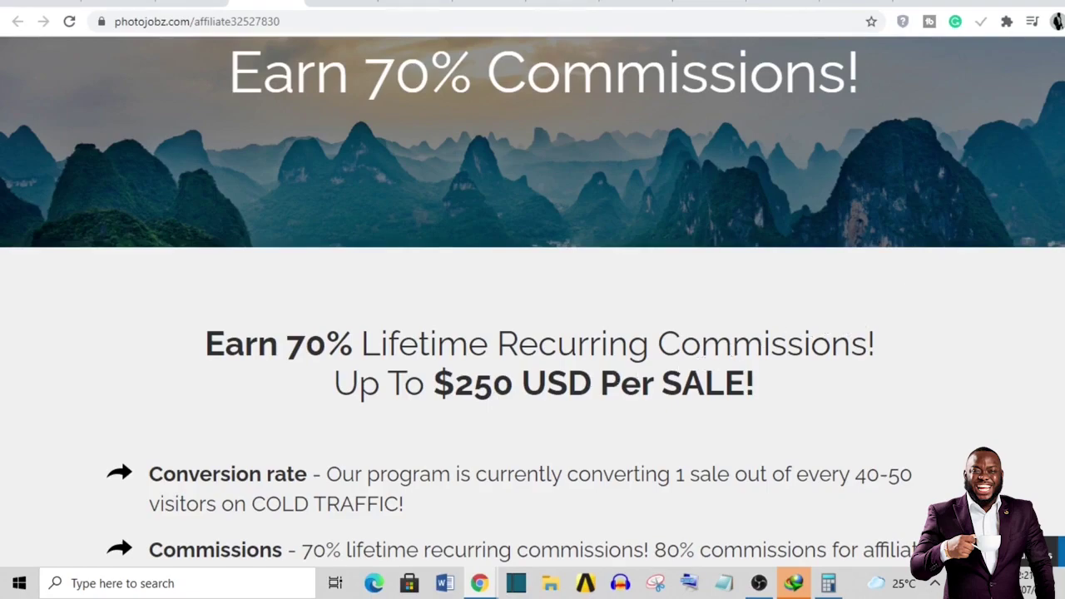
scroll(532, 299, down, 6)
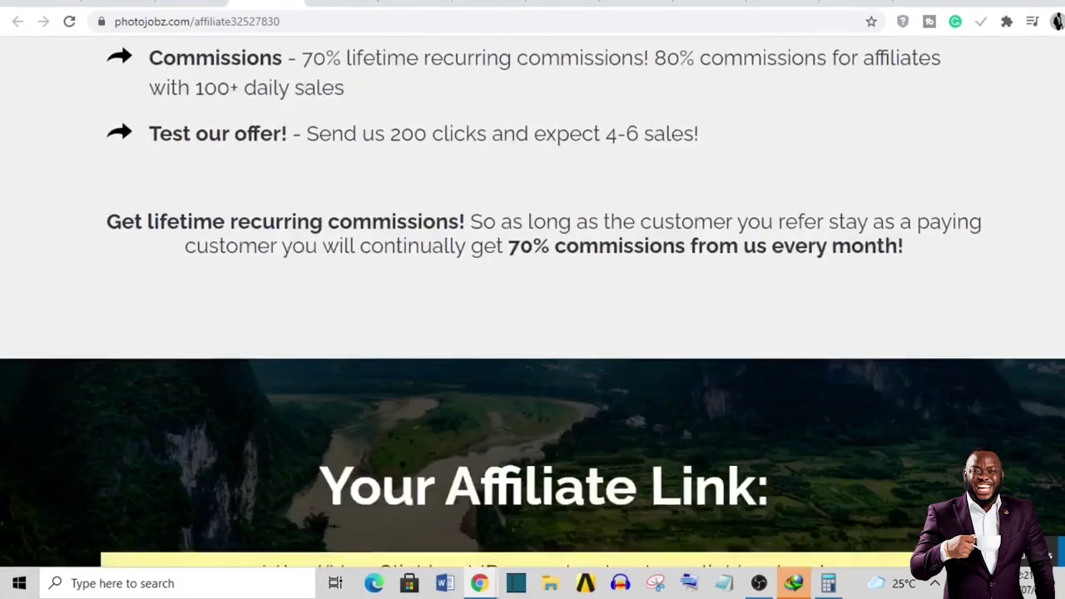
scroll(532, 299, down, 5)
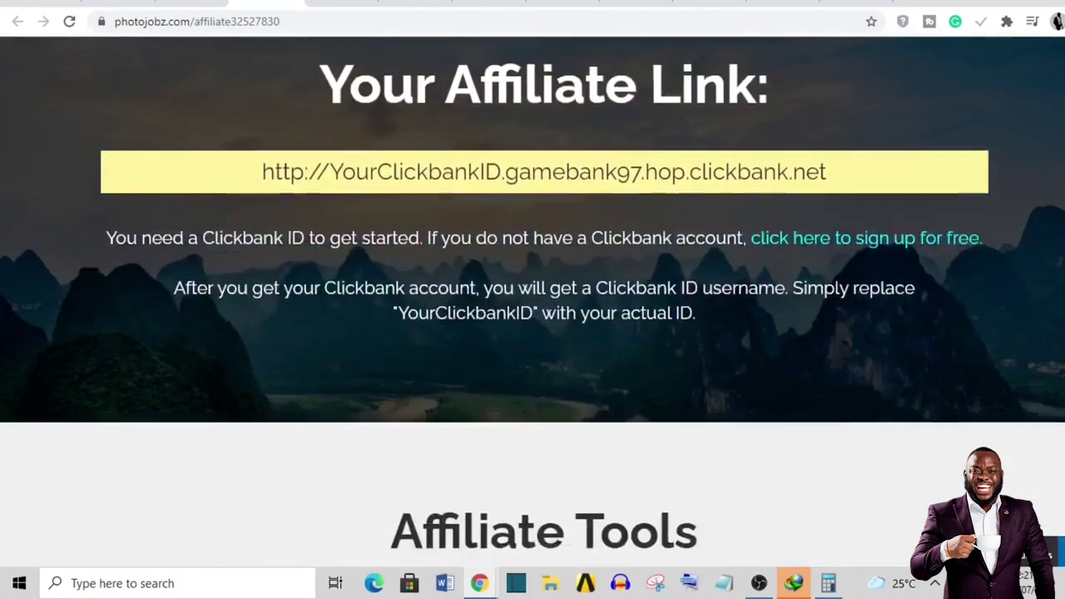
scroll(532, 300, down, 5)
scroll(532, 299, down, 2)
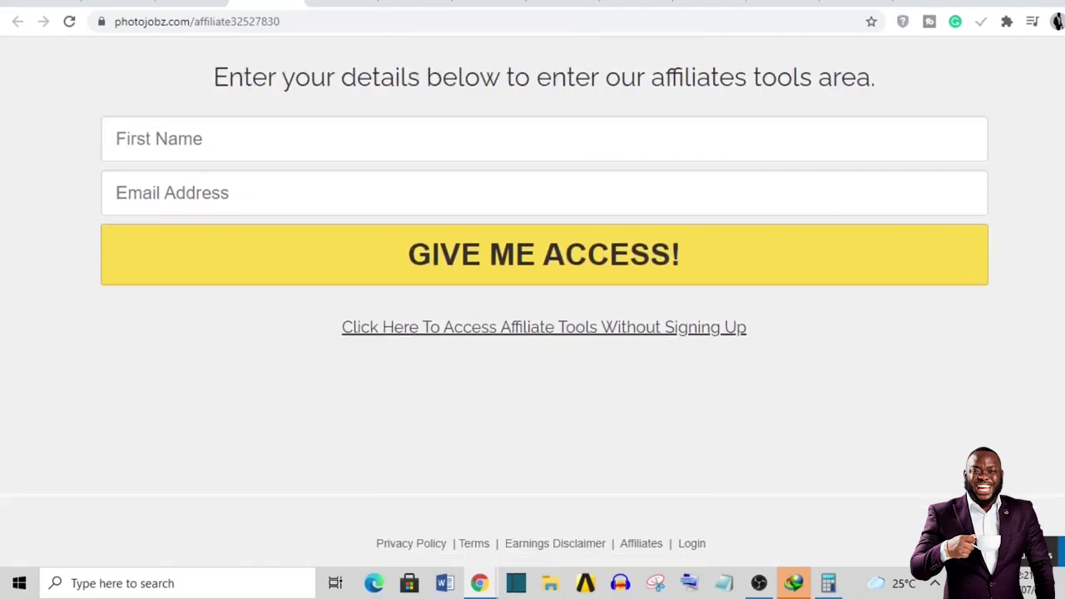
scroll(533, 299, up, 2)
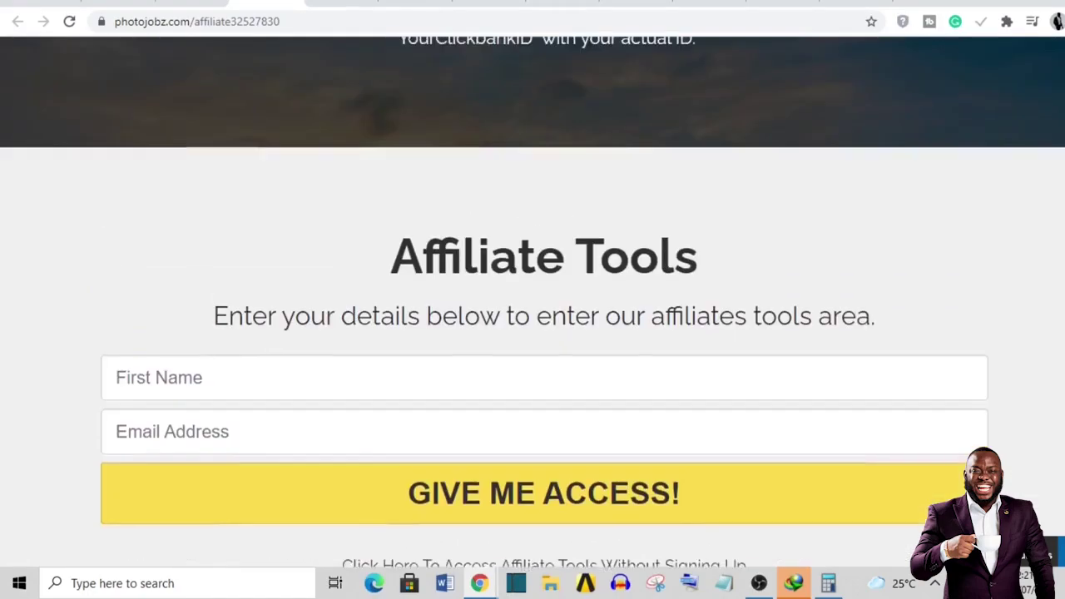
scroll(967, 366, down, 1)
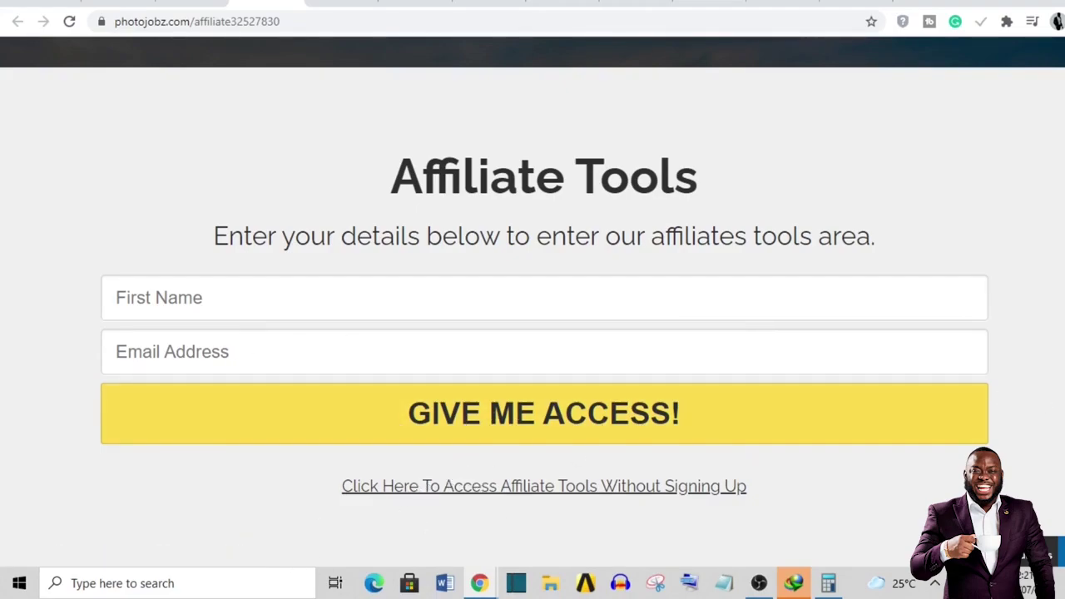
scroll(532, 300, down, 3)
scroll(532, 299, up, 10)
scroll(532, 300, up, 10)
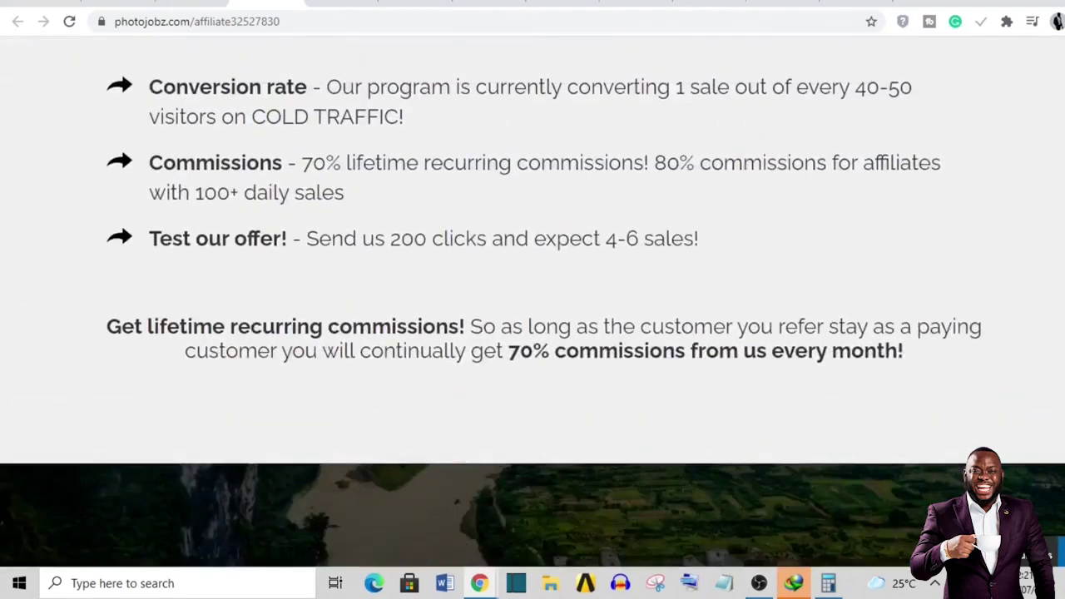
Switch to the PhotoJobz join page and look over its sales content.
click(200, 3)
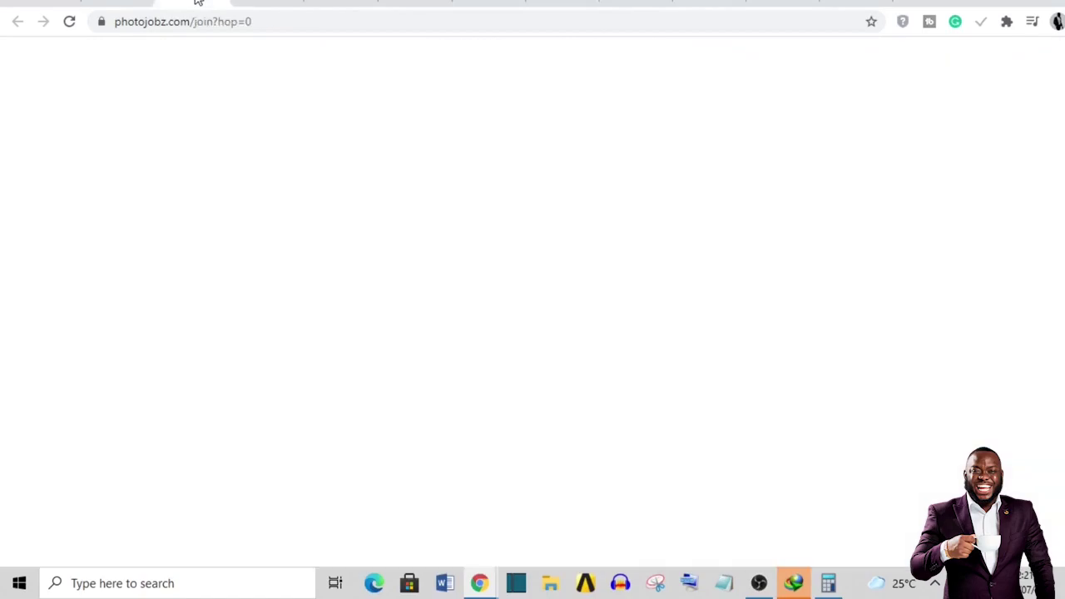
scroll(571, 136, down, 5)
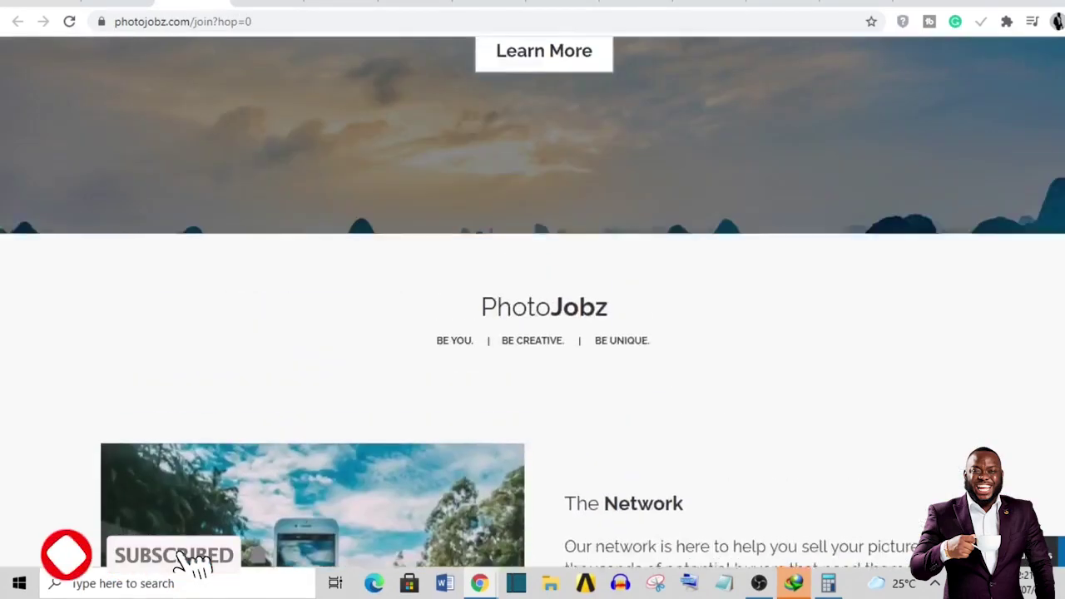
scroll(571, 135, up, 5)
scroll(532, 300, down, 4)
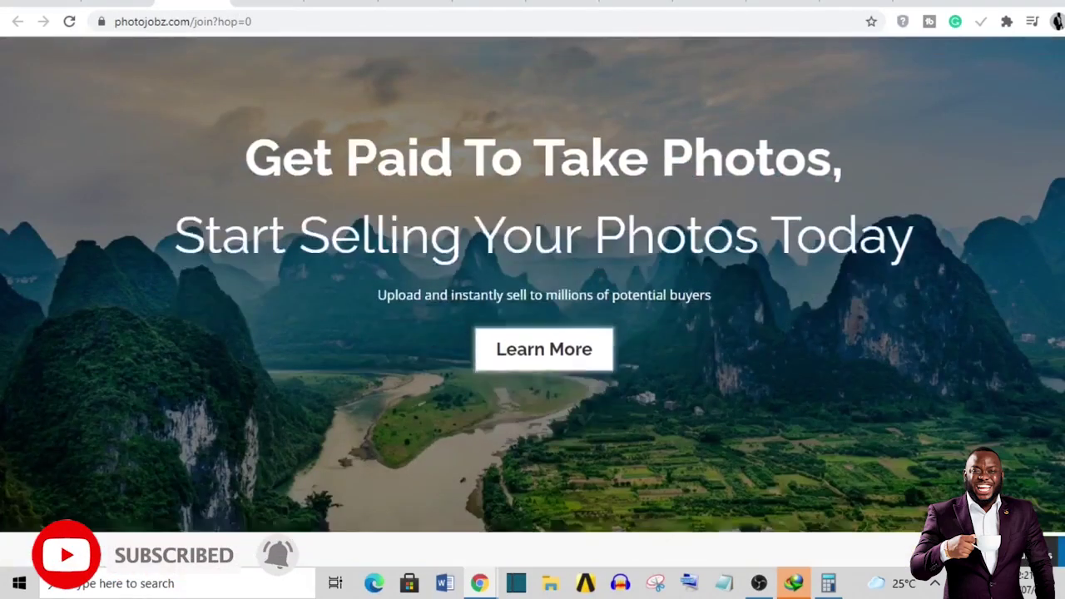
scroll(533, 300, up, 4)
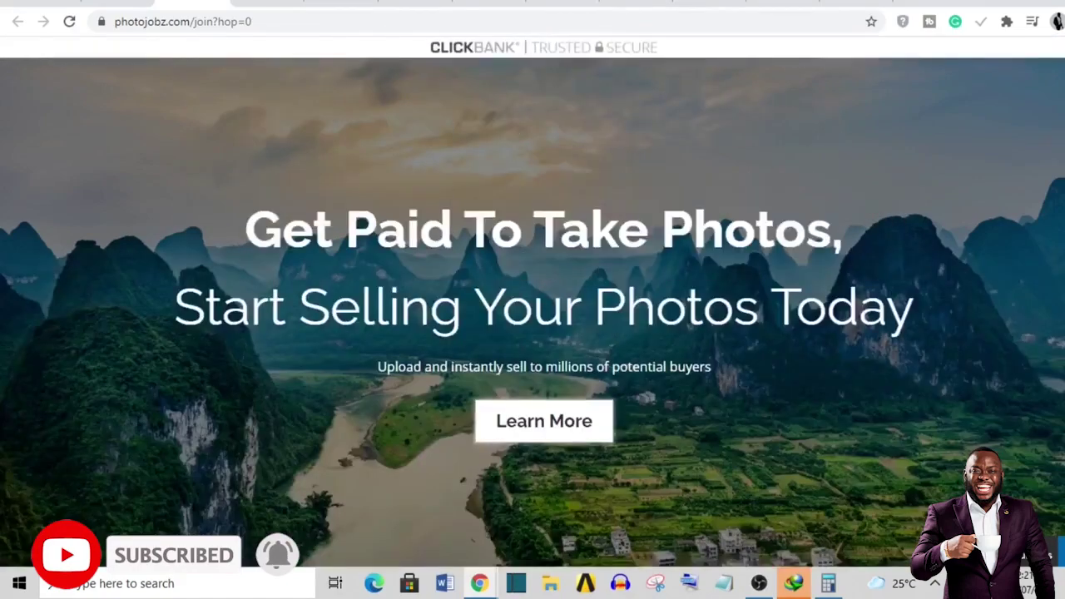
Read through the full PhotoJobz sales page down to its Join Now section, and return to the headline.
scroll(533, 300, down, 5)
scroll(533, 299, down, 5)
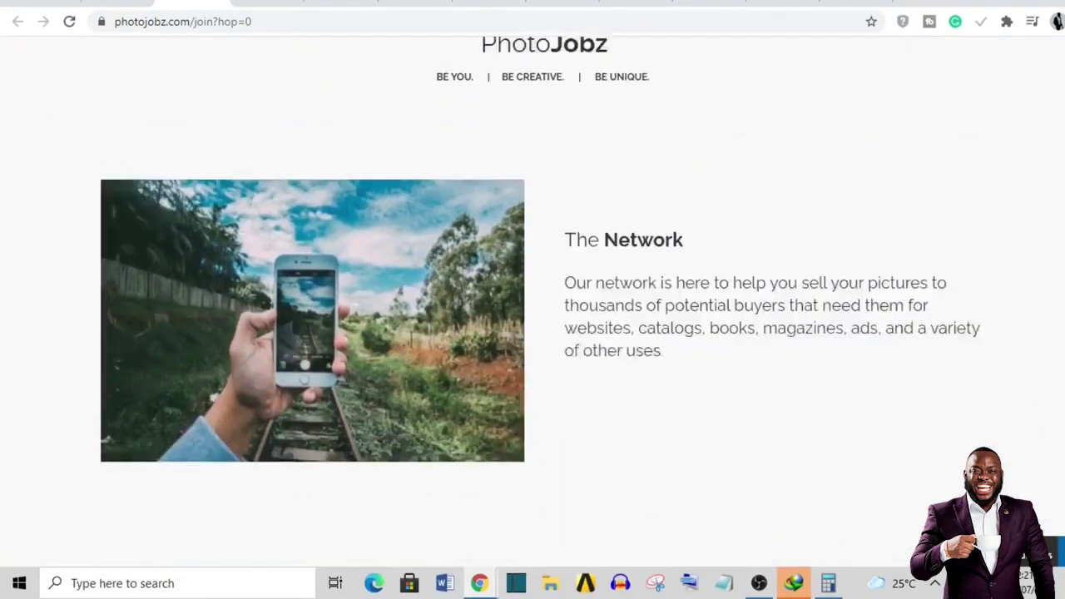
scroll(532, 300, down, 3)
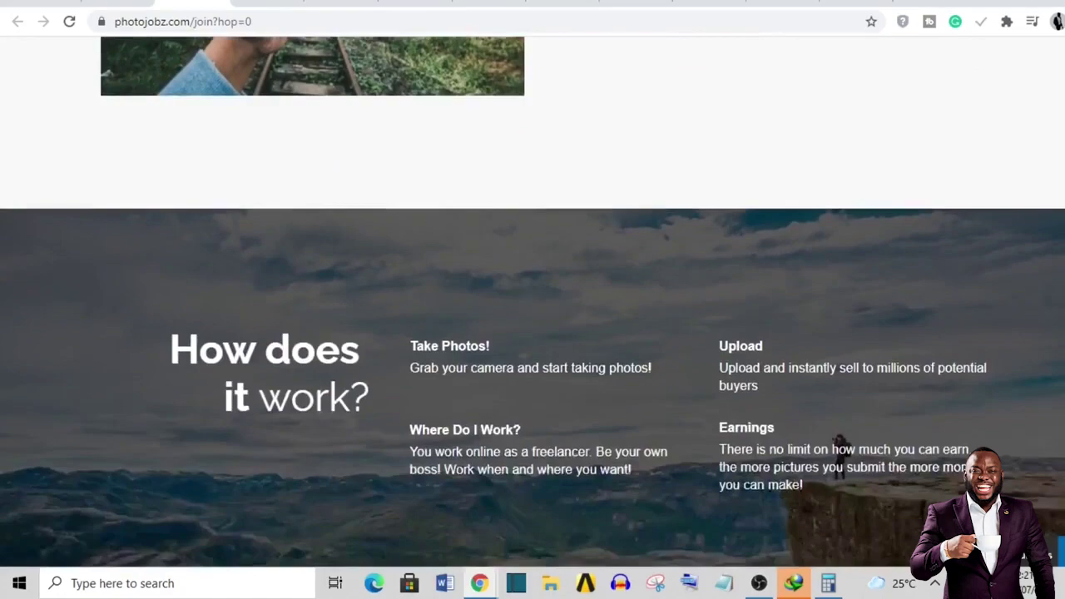
scroll(532, 300, down, 2)
scroll(533, 299, down, 3)
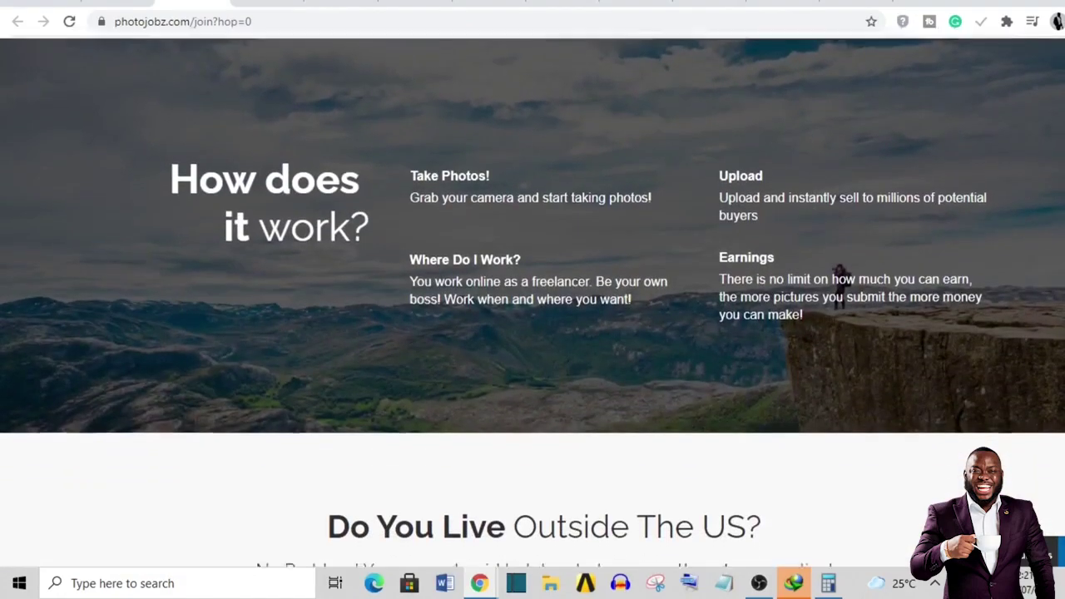
scroll(533, 300, down, 8)
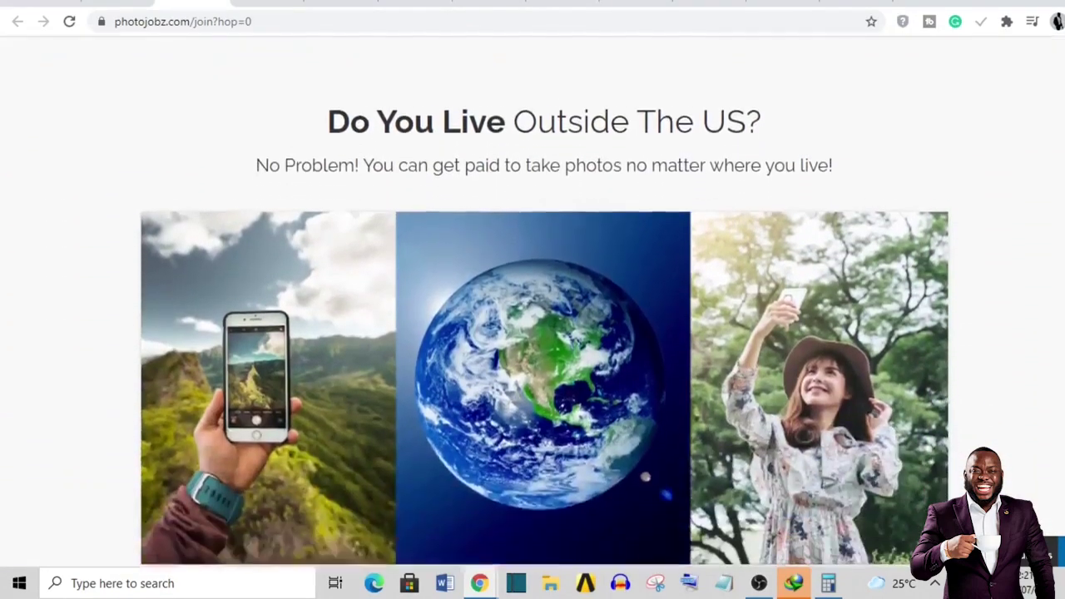
scroll(532, 299, down, 1)
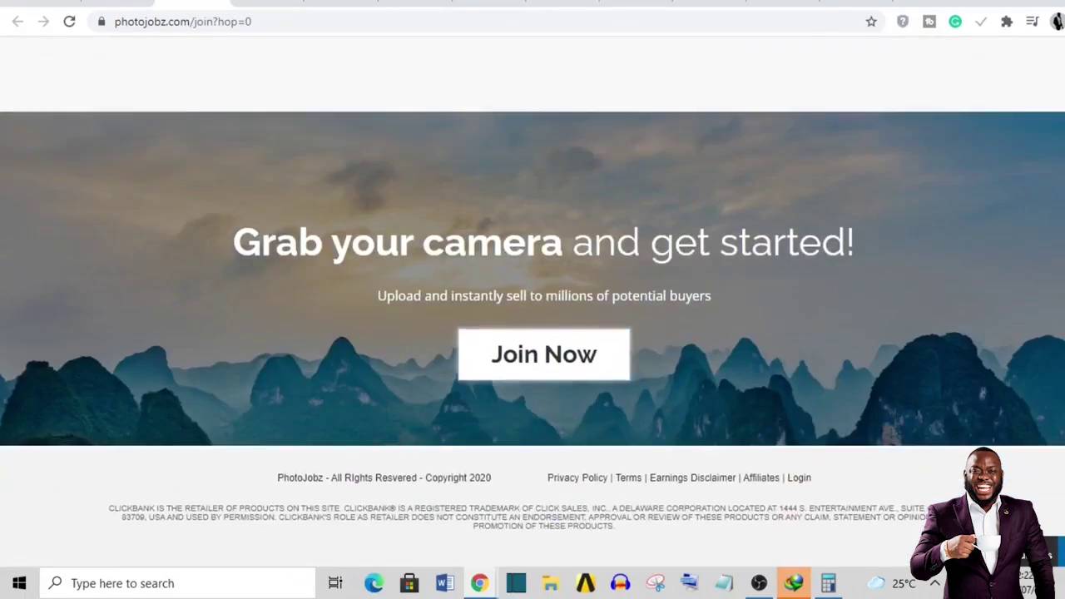
scroll(533, 299, up, 10)
scroll(532, 300, up, 15)
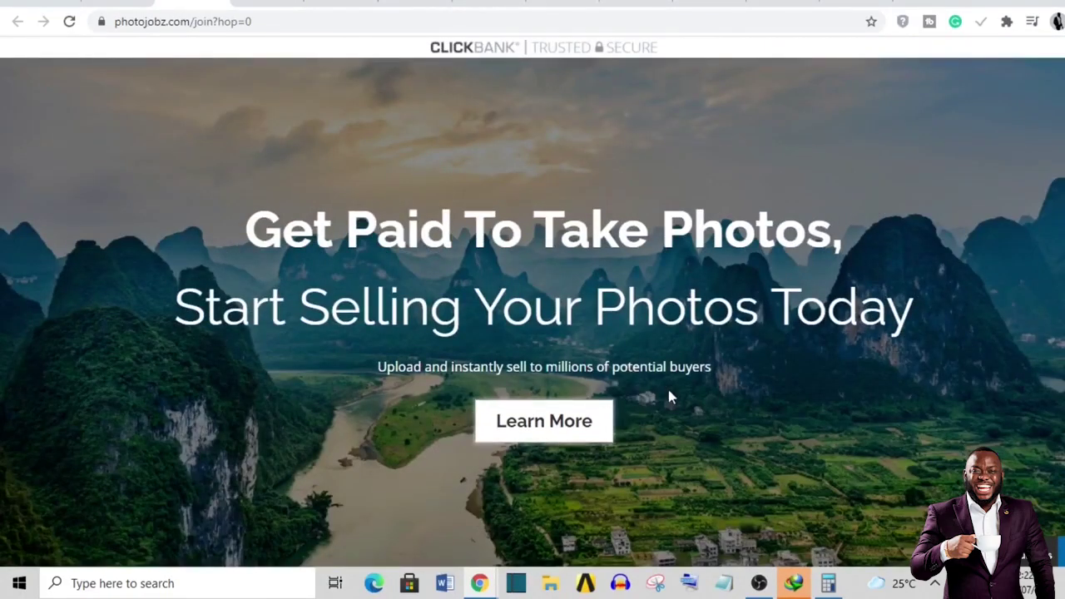
scroll(618, 340, down, 6)
scroll(532, 300, down, 6)
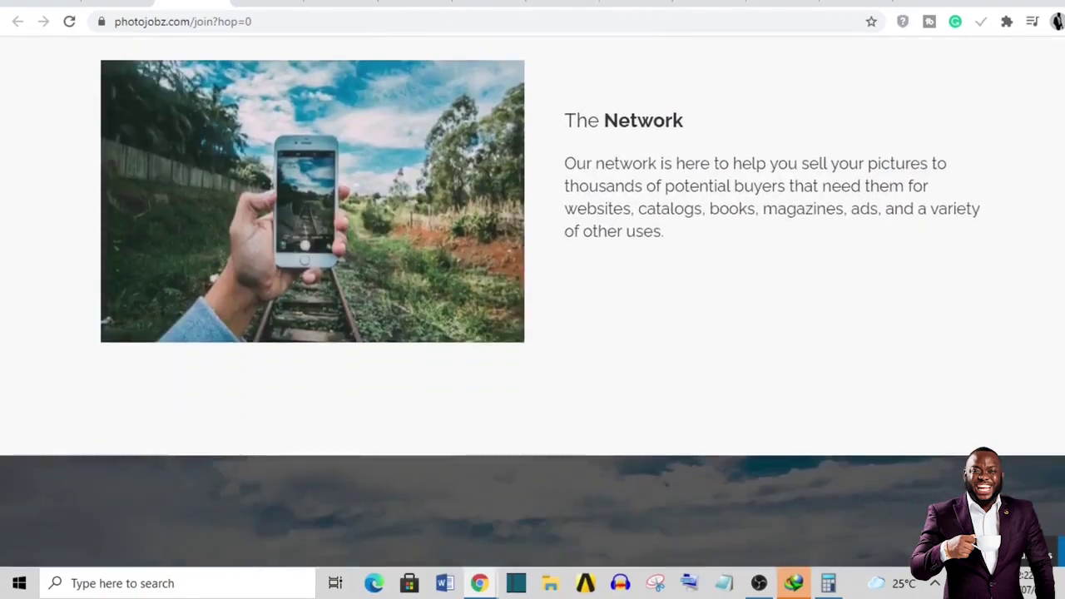
scroll(532, 299, down, 8)
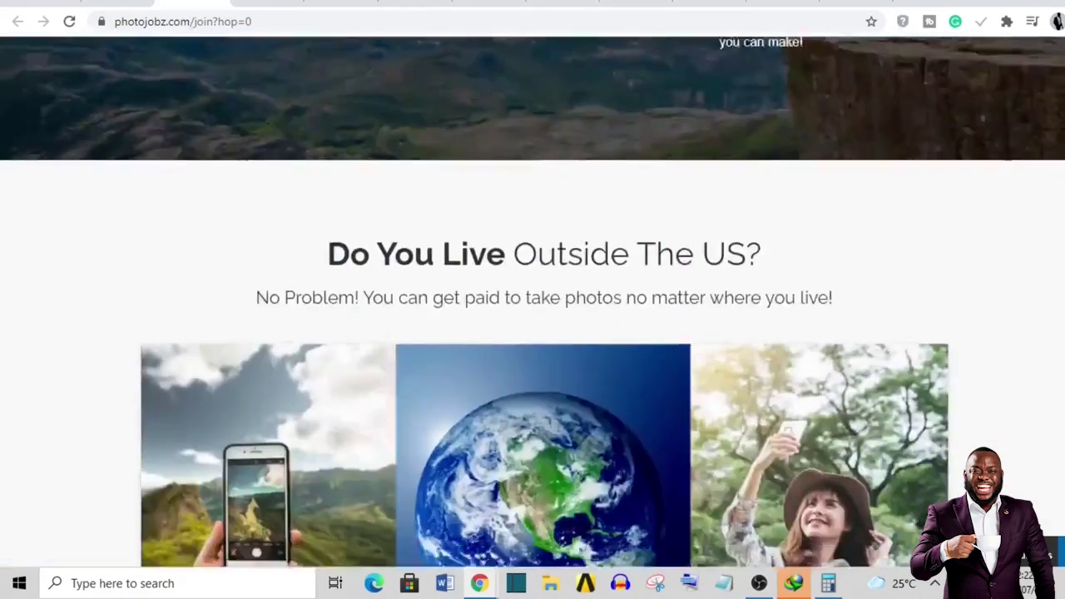
scroll(532, 299, down, 4)
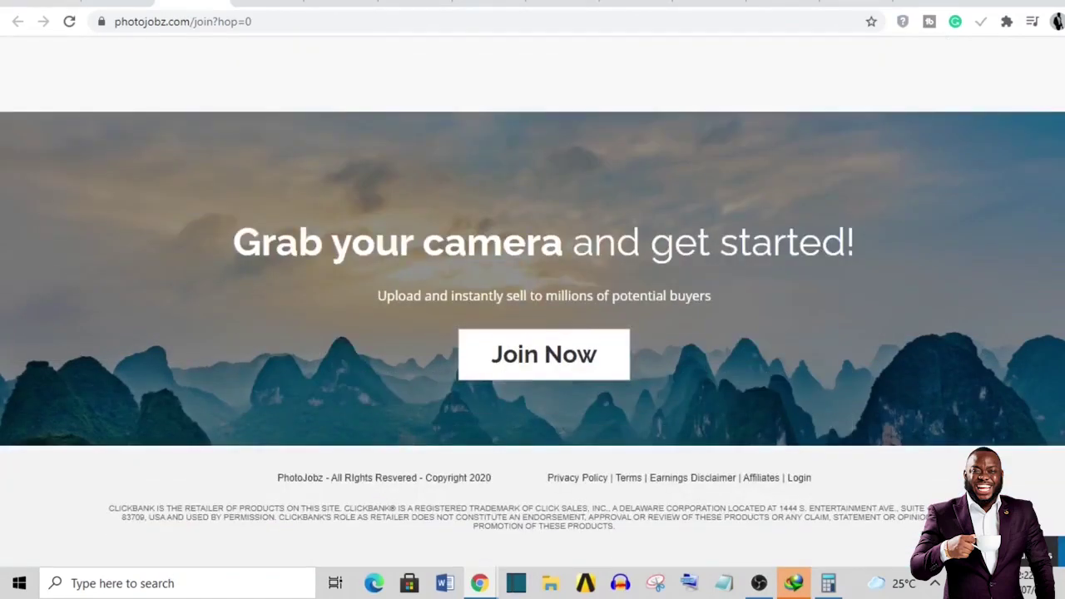
scroll(533, 300, up, 15)
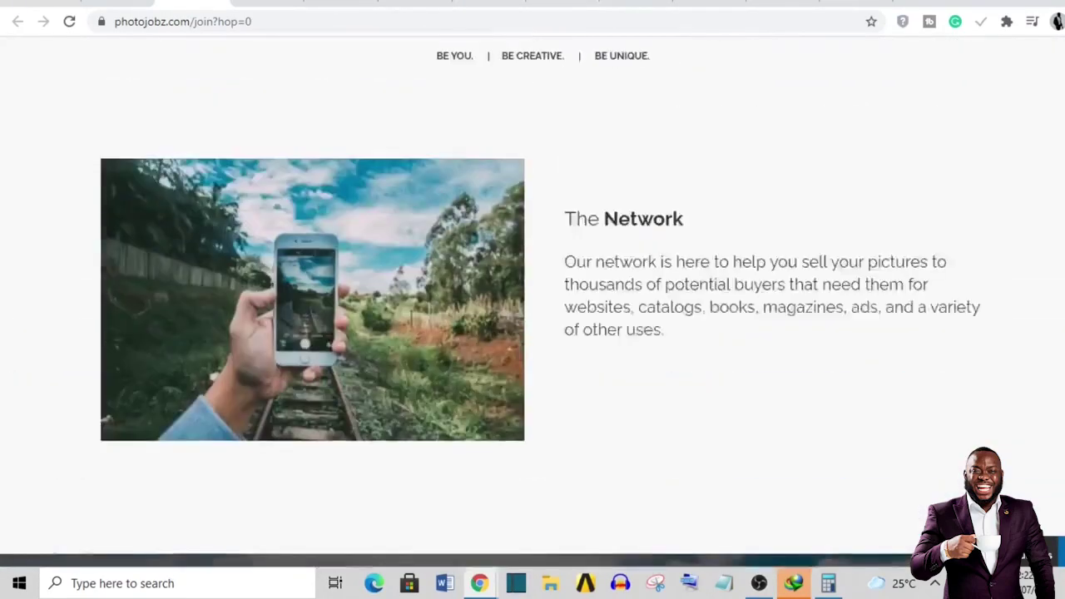
scroll(533, 299, up, 8)
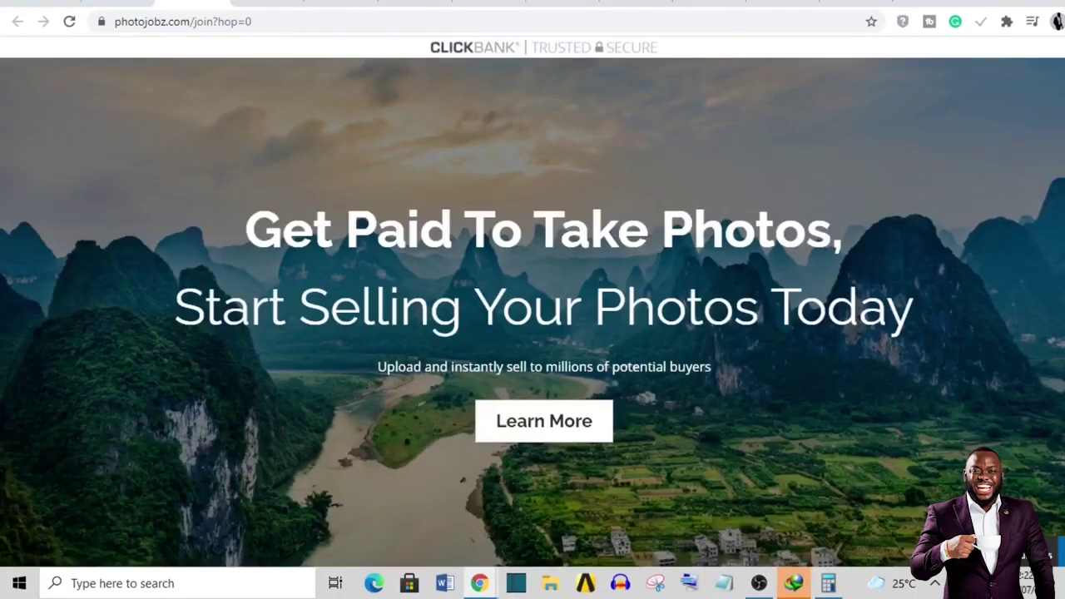
Switch to the YouTube video woodworking tips #shorts, play a few seconds of it and pause it.
click(405, 2)
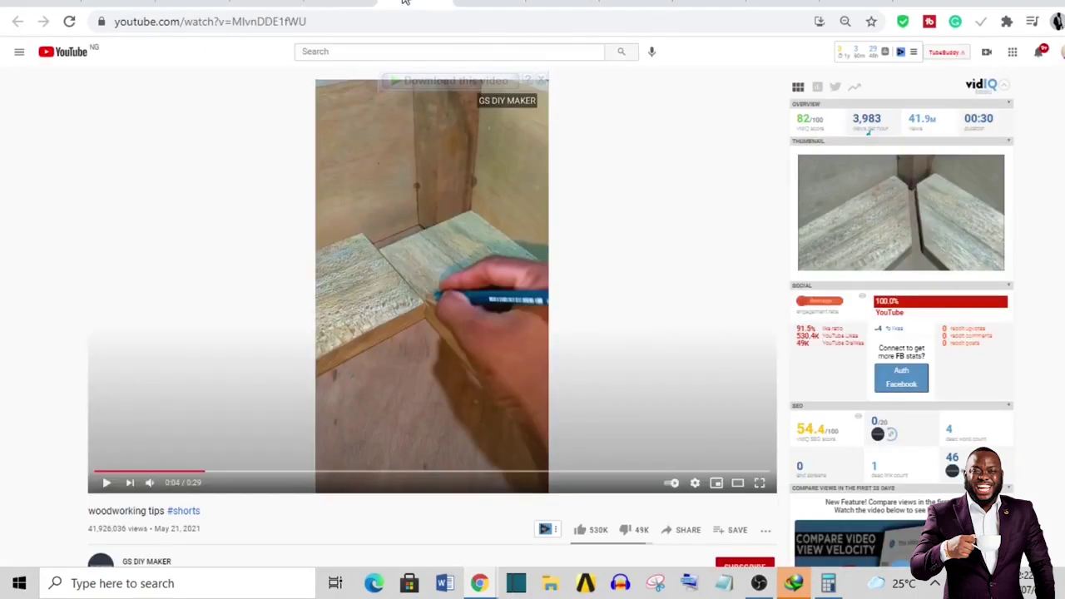
click(392, 254)
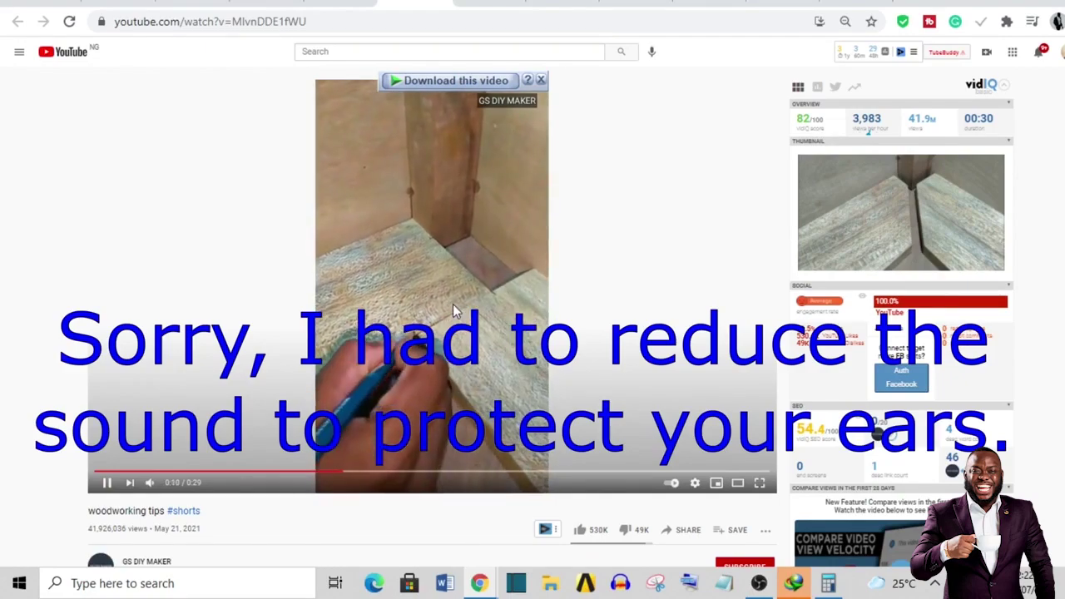
click(452, 304)
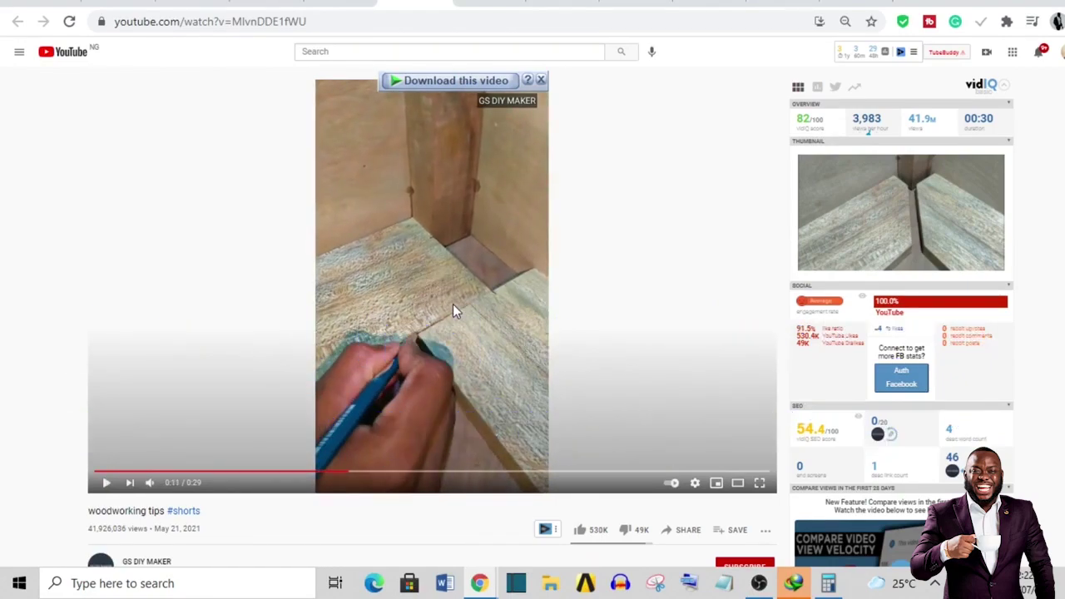
Switch to Facebook, search for photography and browse the results filtered to videos.
click(625, 3)
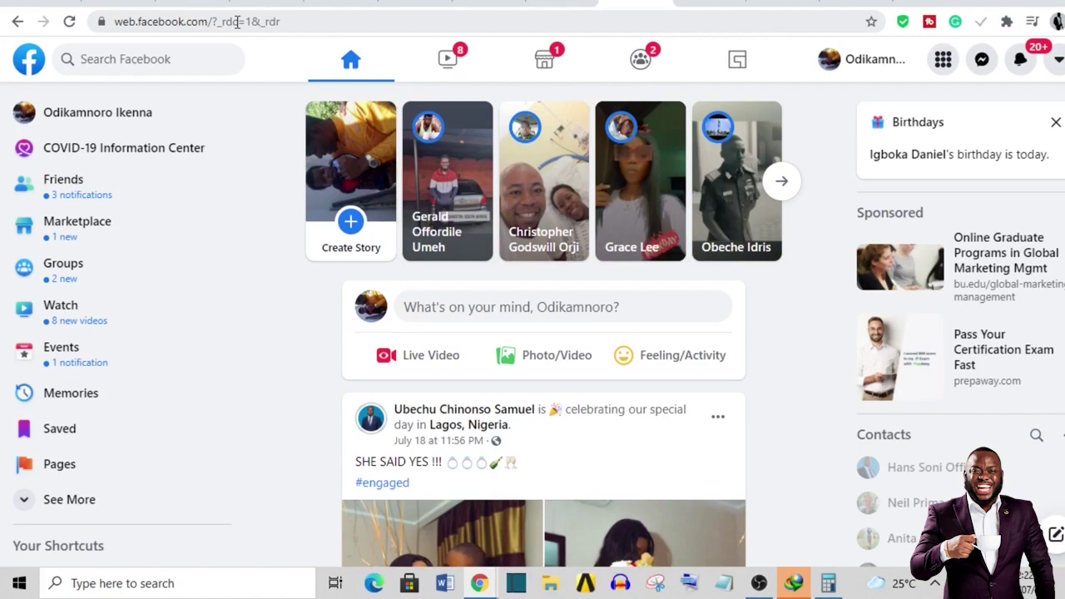
click(182, 62)
text(photograp)
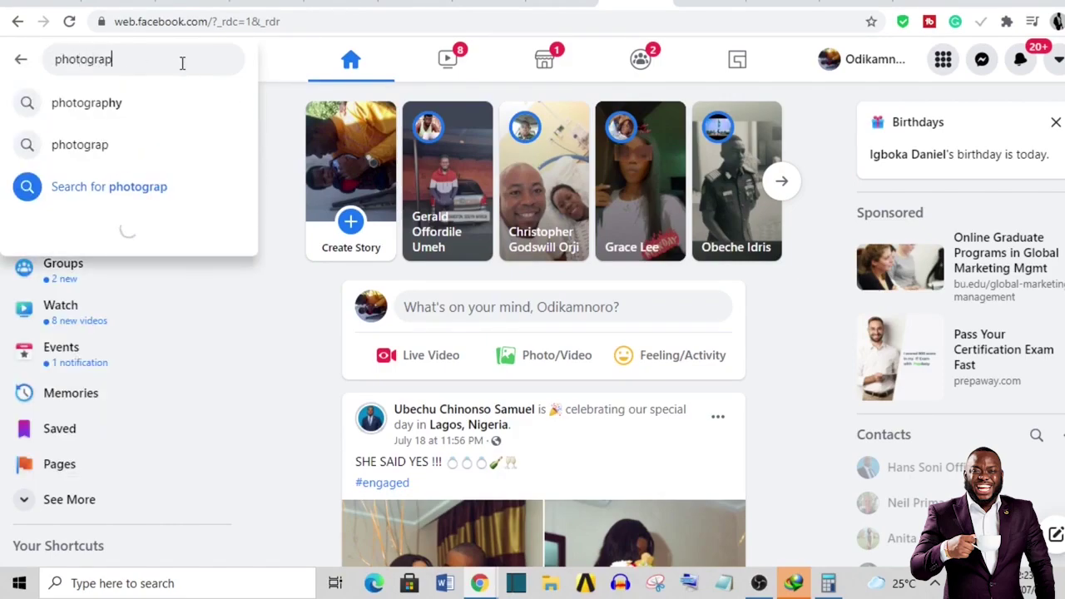
text(hy)
key(Return)
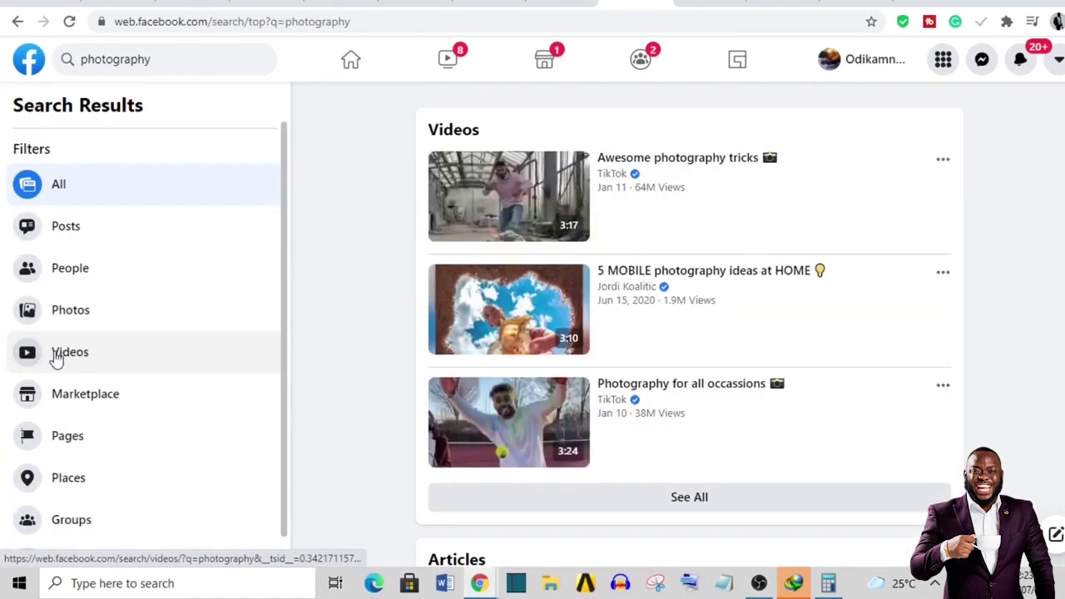
click(57, 356)
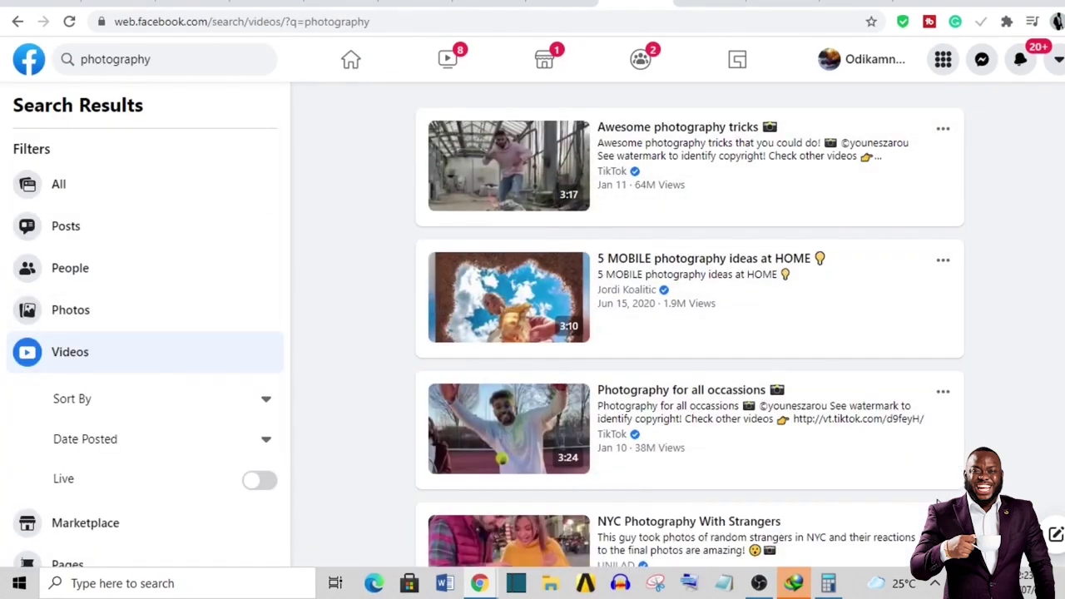
scroll(938, 501, down, 10)
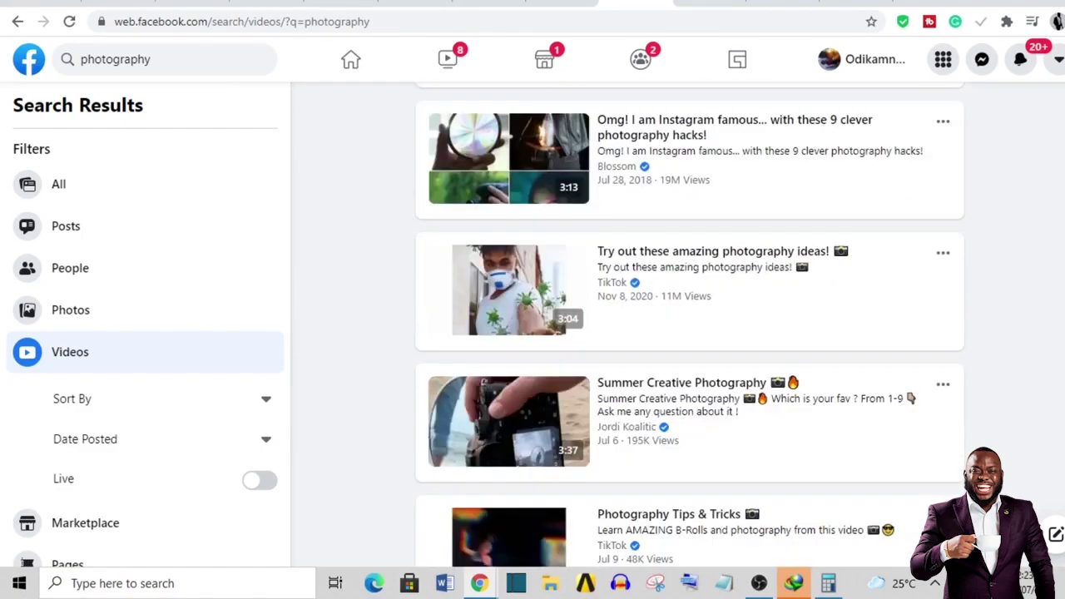
scroll(688, 325, down, 5)
scroll(689, 325, down, 9)
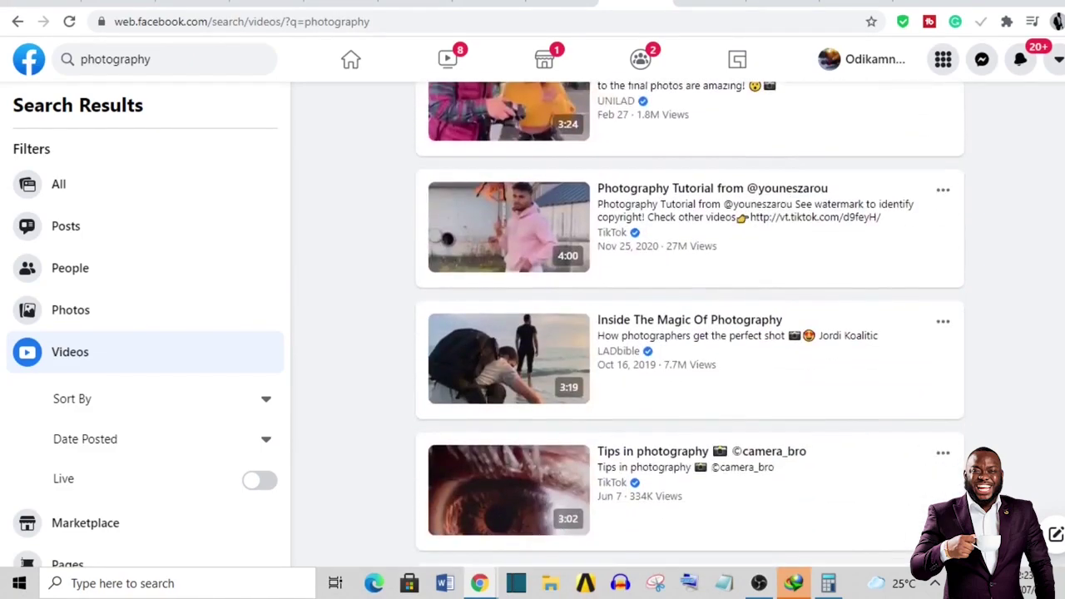
scroll(690, 324, down, 5)
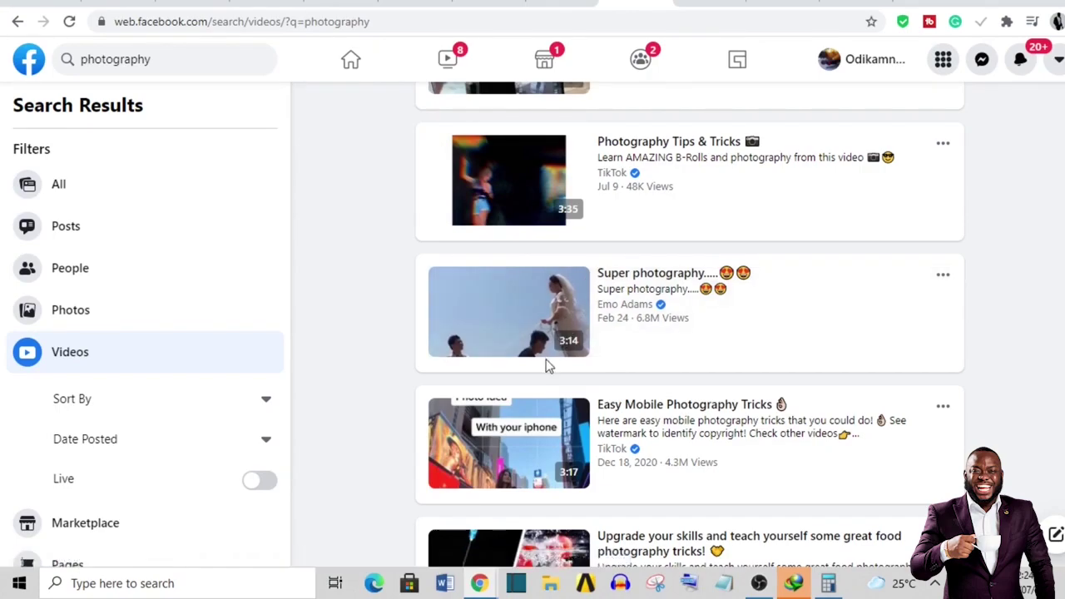
Bring up the Shotcut video editor to view its new project screen, and return to the Facebook video results.
click(517, 584)
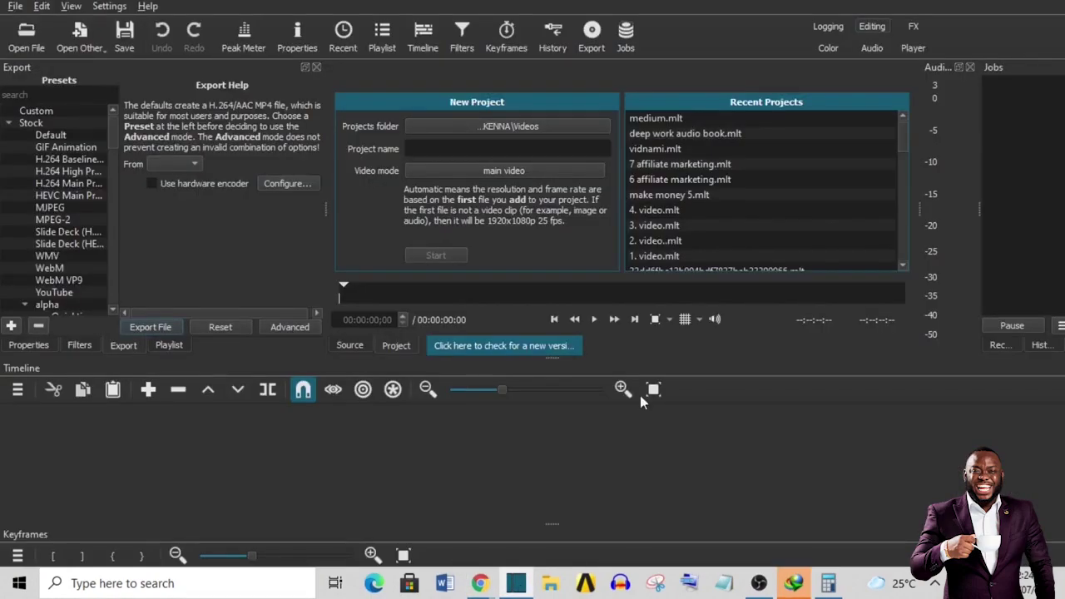
drag(904, 135, 902, 98)
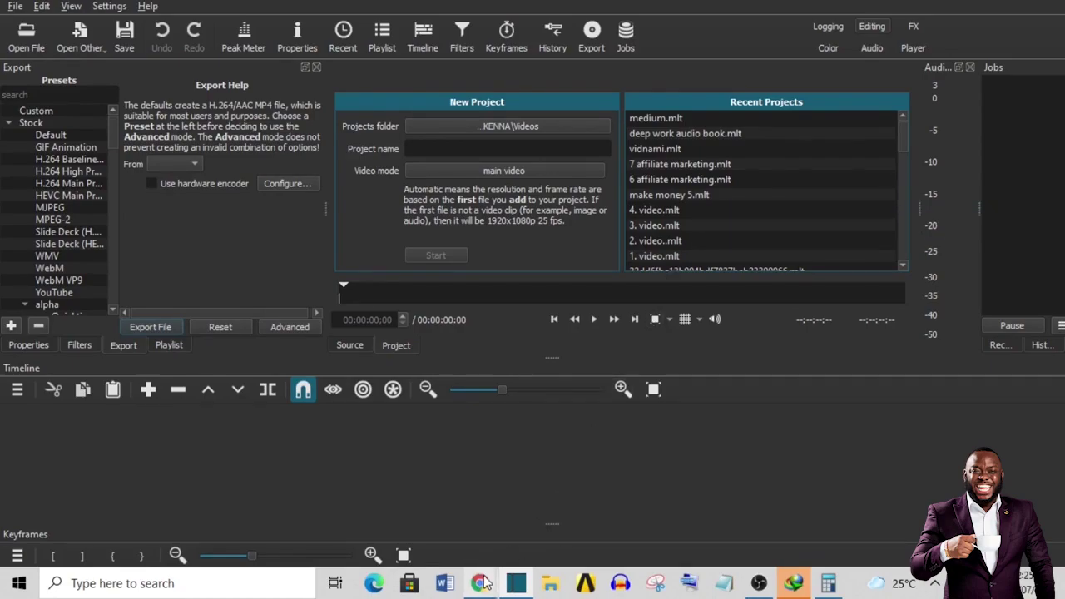
mouse_move(484, 586)
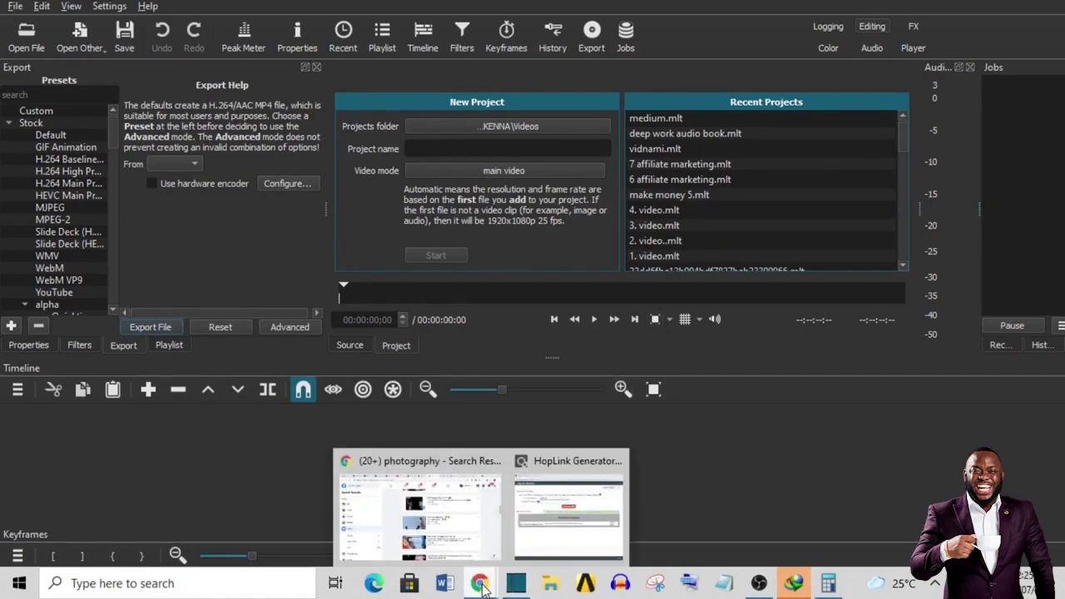
click(466, 545)
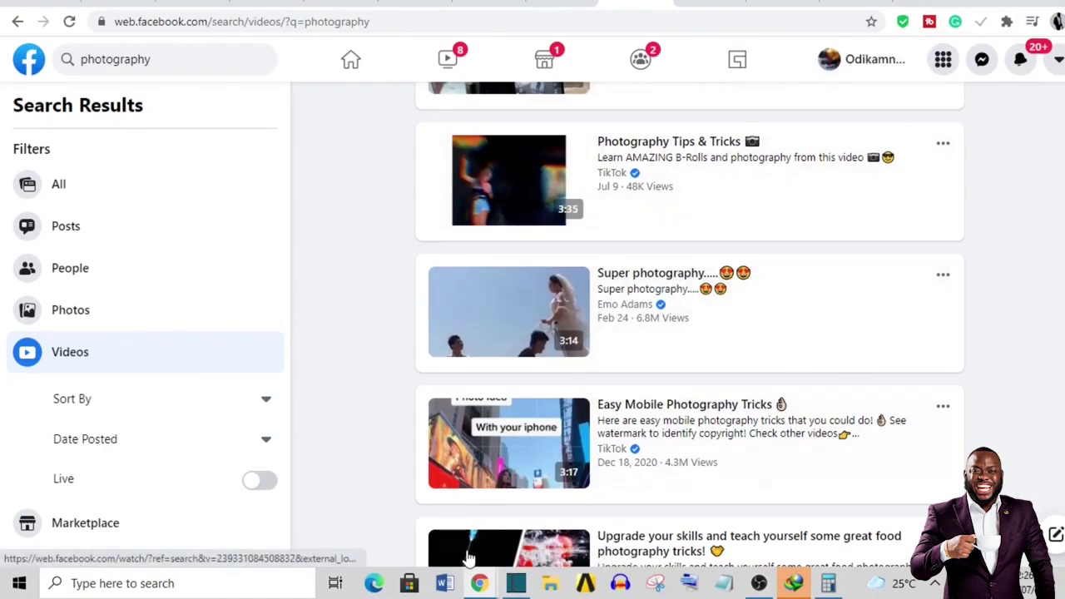
Switch to Word and write "Did you know that you can make money with your photos, find out how by clicking the first link in the description.".
click(446, 585)
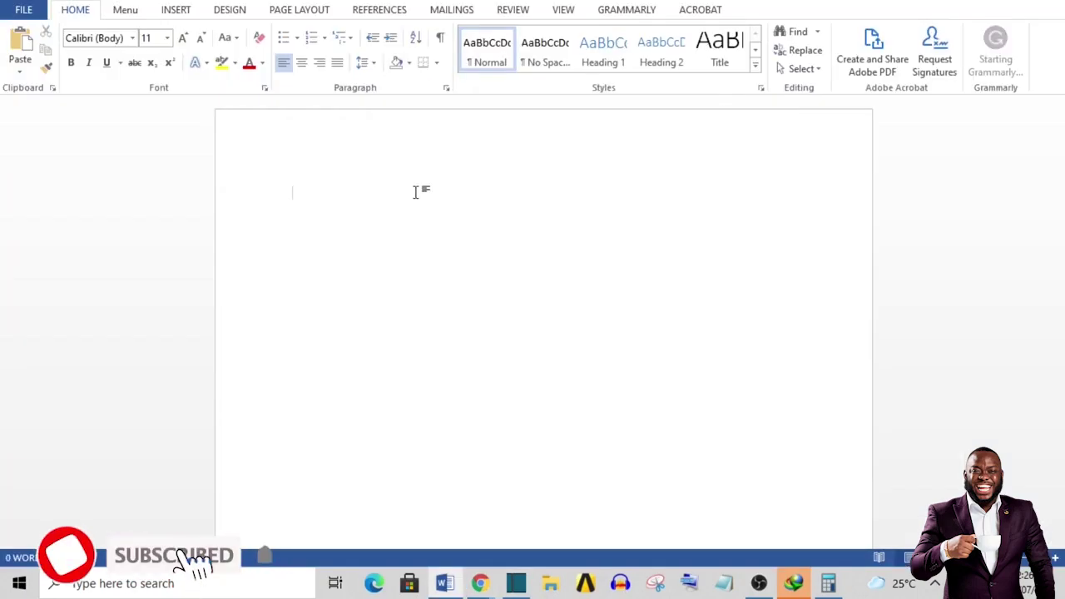
text(Did you kn)
key(BackSpace)
text(know that you)
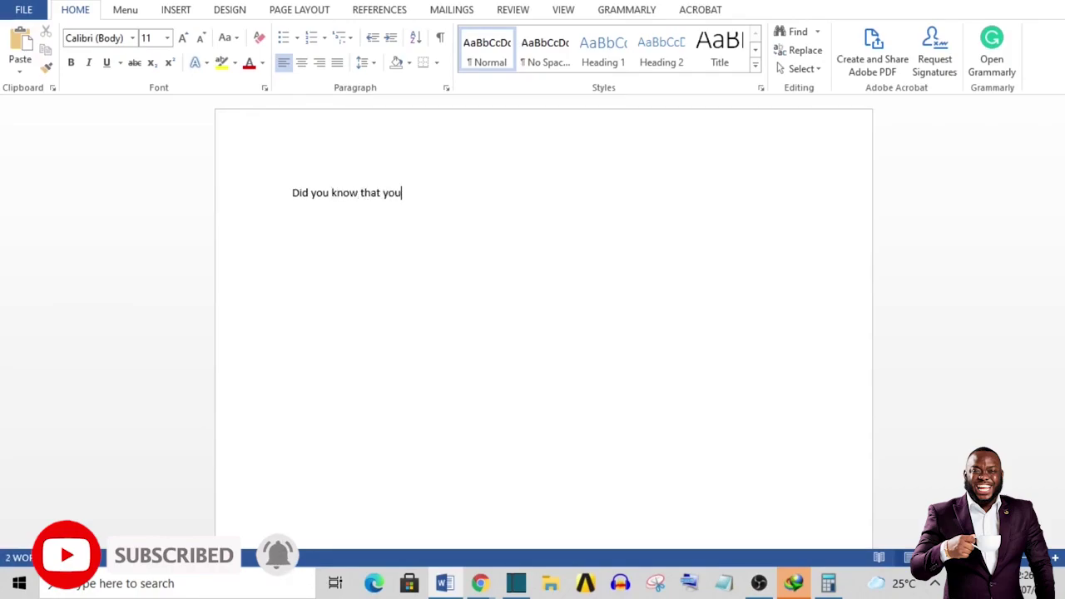
text( can make money)
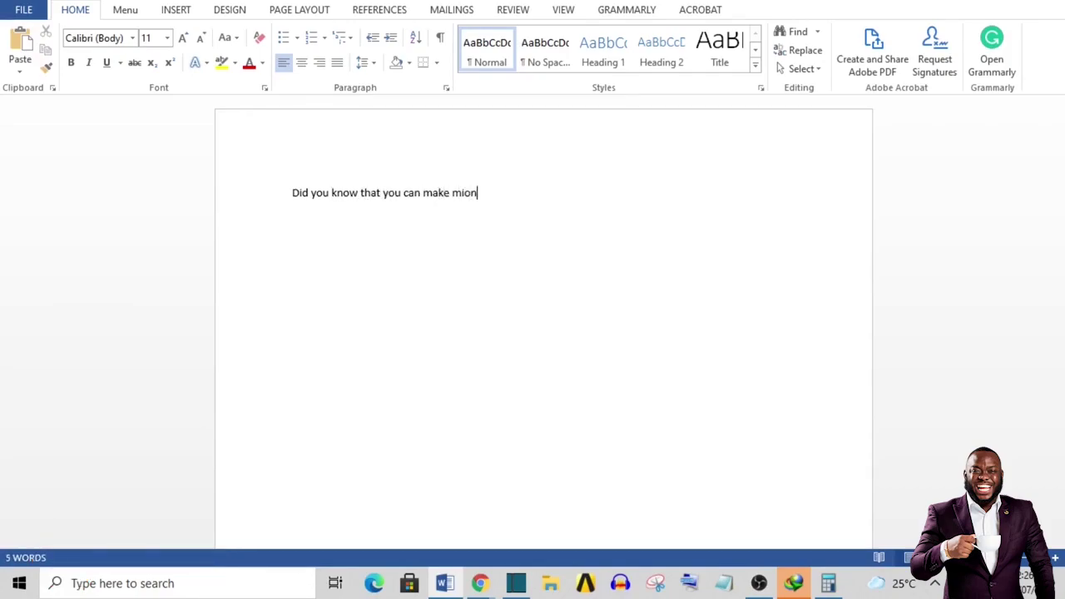
key(BackSpace)
key(BackSpace)
key(BackSpace)
key(BackSpace)
text(oney with)
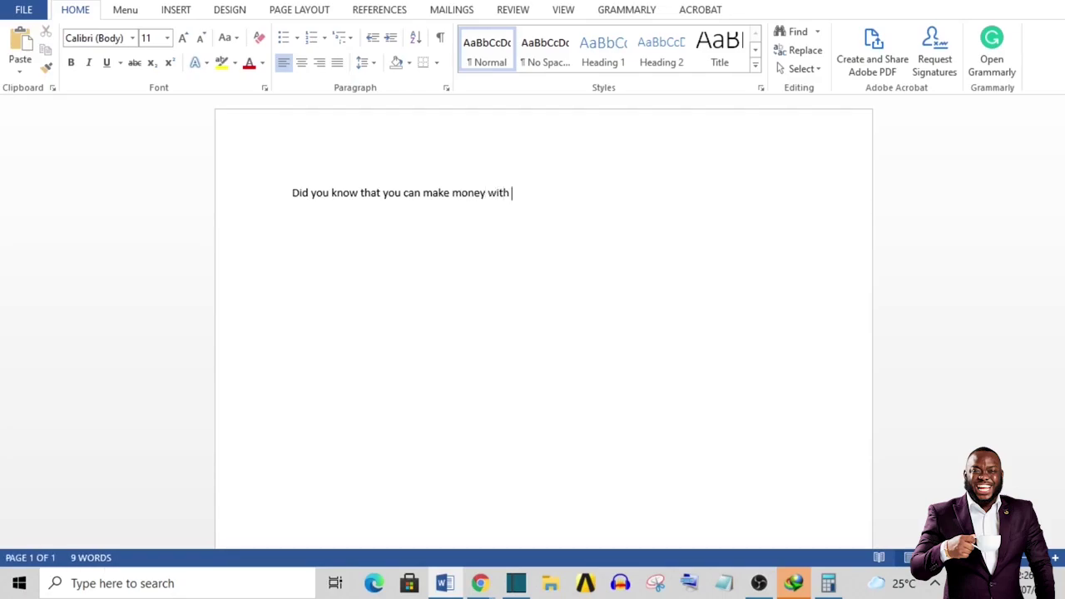
text( your op)
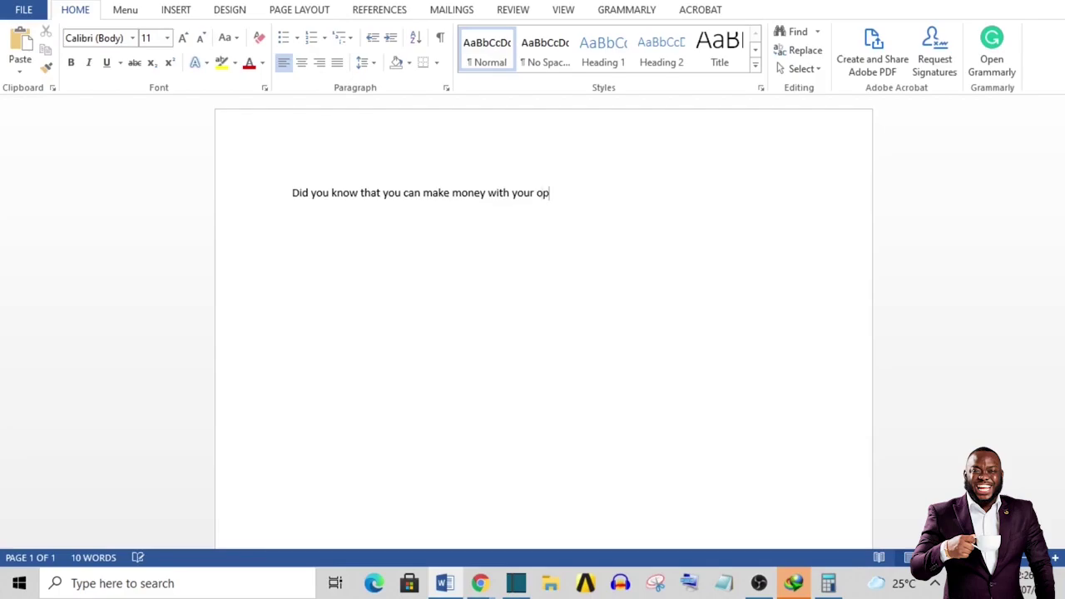
key(BackSpace)
key(BackSpace)
text(photos, fine)
key(BackSpace)
text(d out how )
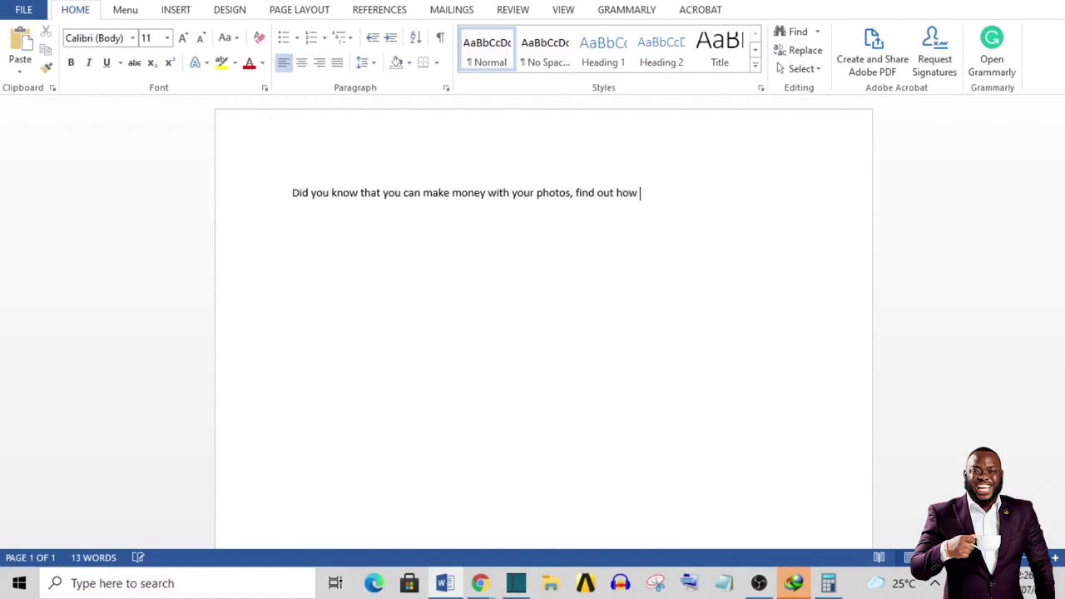
text(by clicking the first link th)
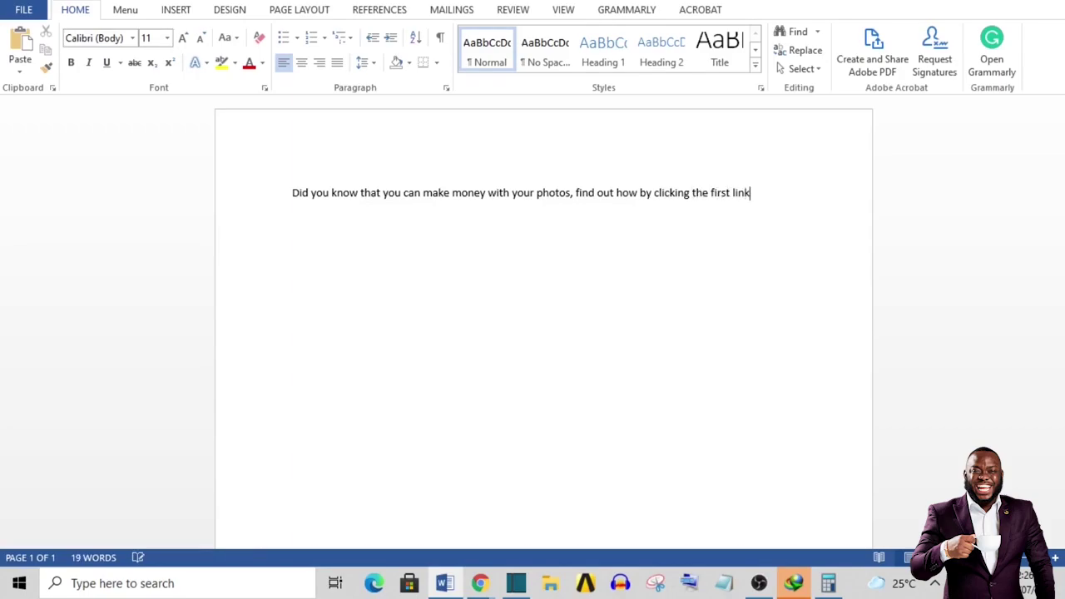
key(BackSpace)
key(BackSpace)
text(in the description.)
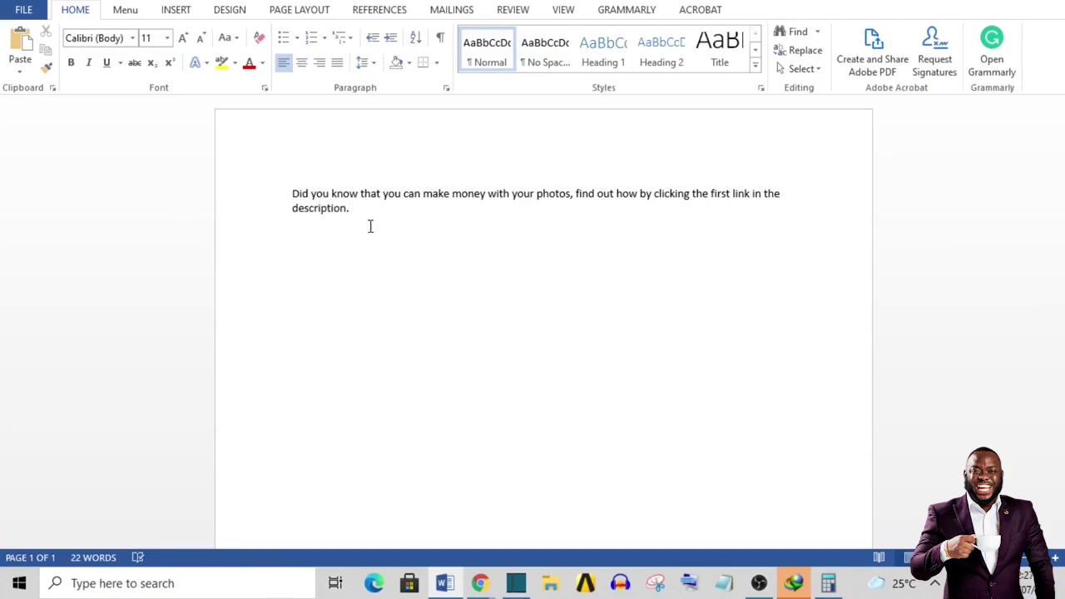
Highlight the call-to-action sentence in Word, switch to Vidnami and look through the existing video projects.
drag(370, 217, 300, 198)
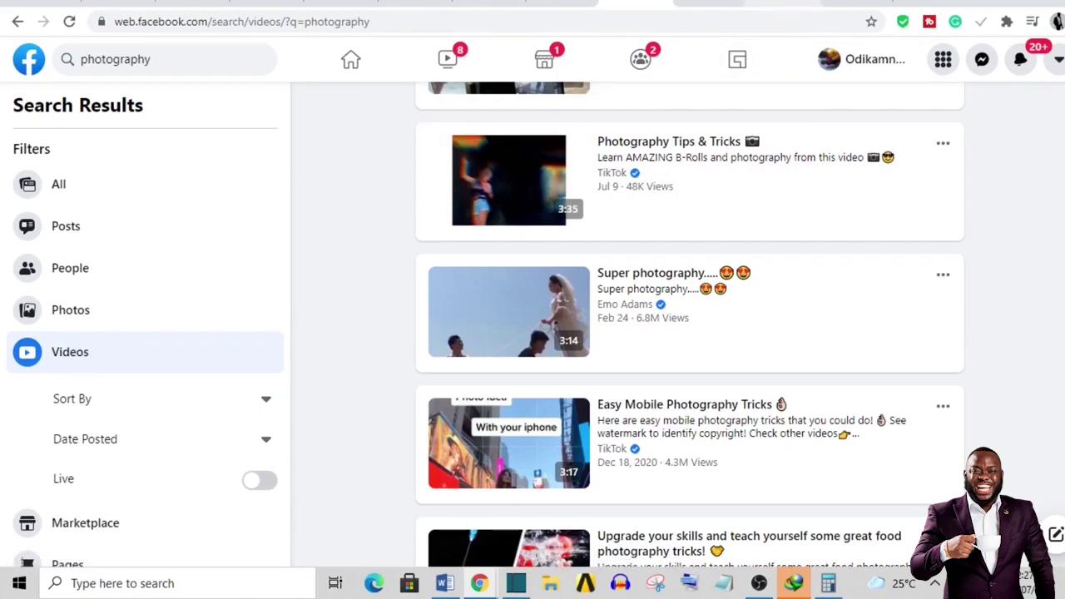
click(782, 3)
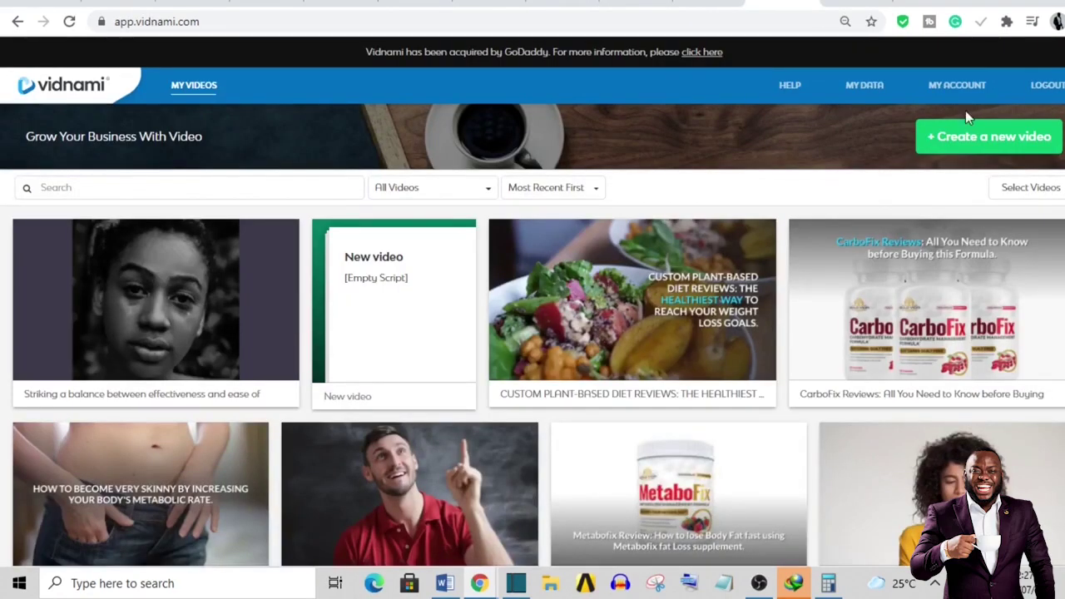
scroll(532, 299, down, 5)
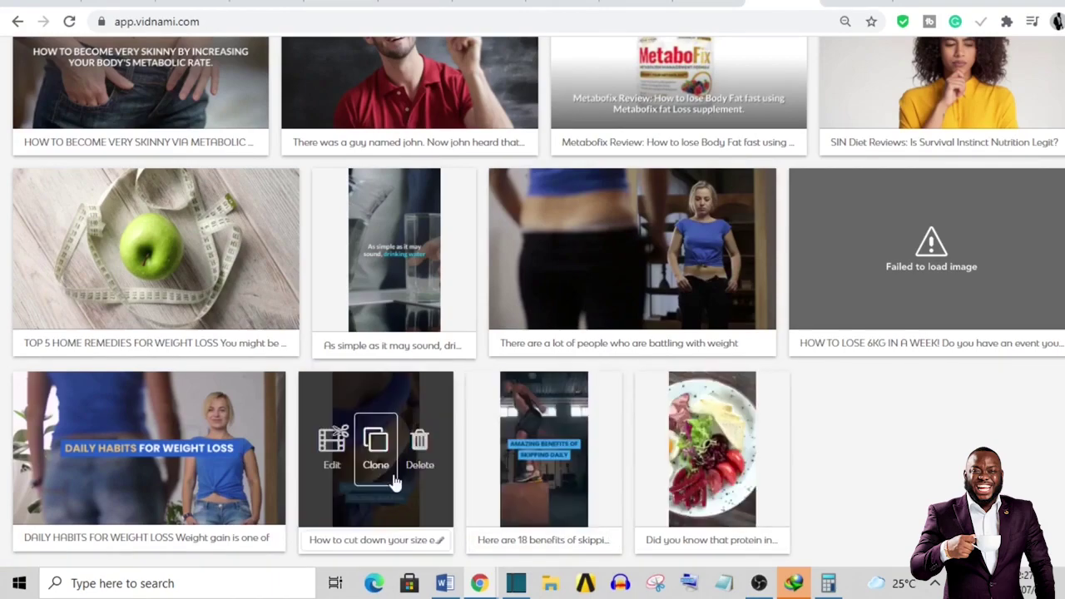
scroll(532, 299, up, 5)
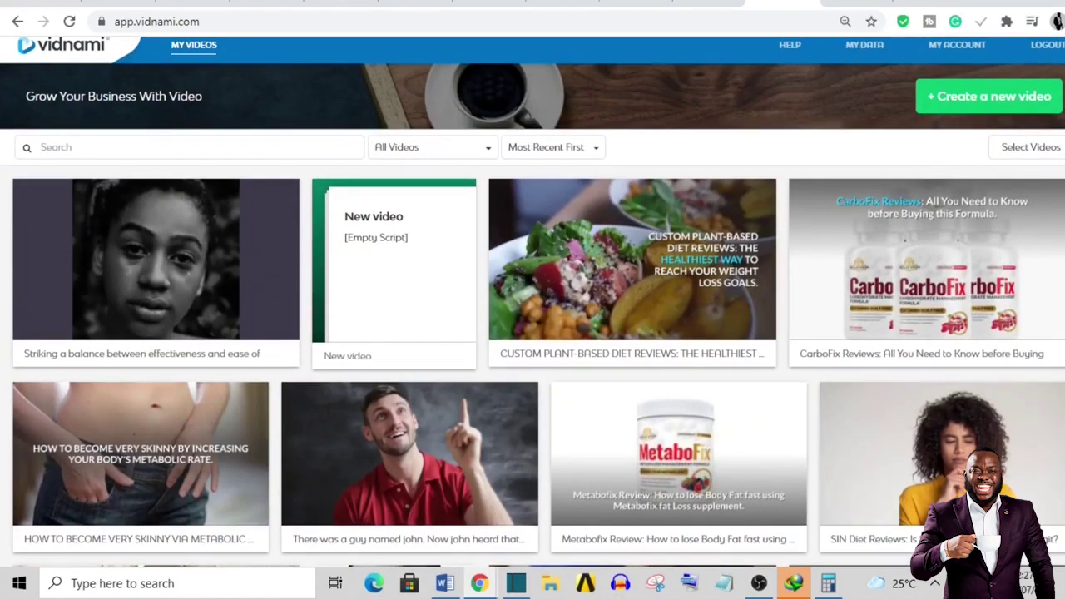
scroll(532, 299, up, 1)
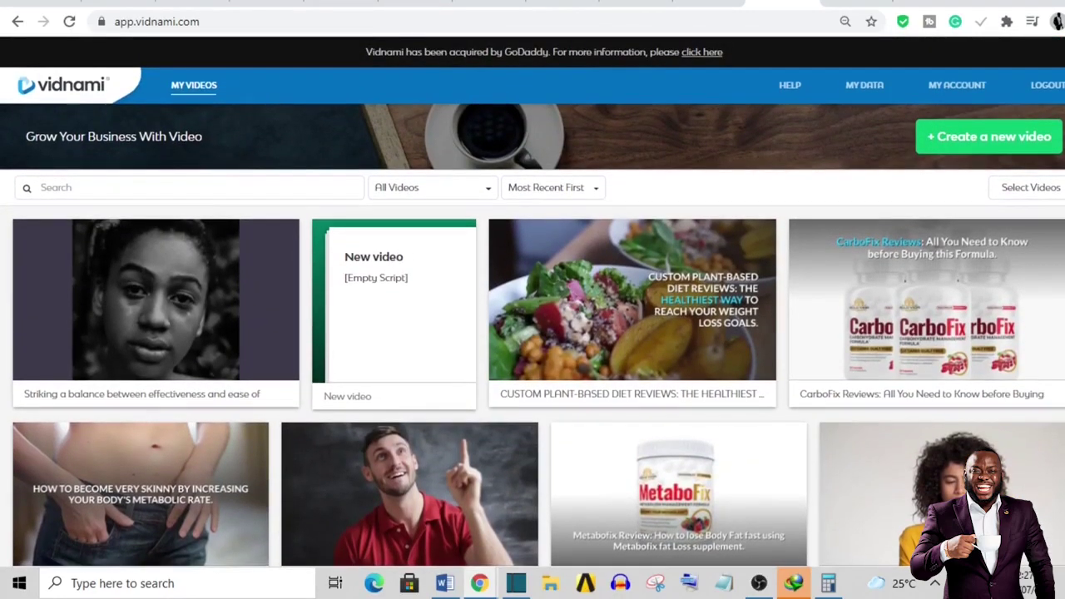
scroll(532, 299, down, 5)
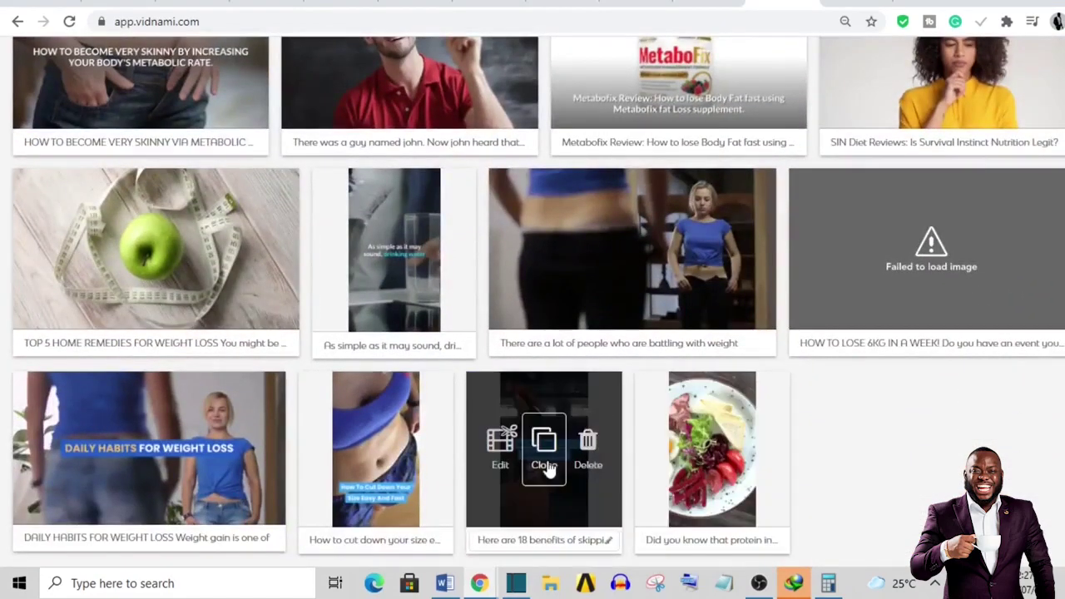
scroll(541, 464, up, 2)
scroll(533, 300, up, 3)
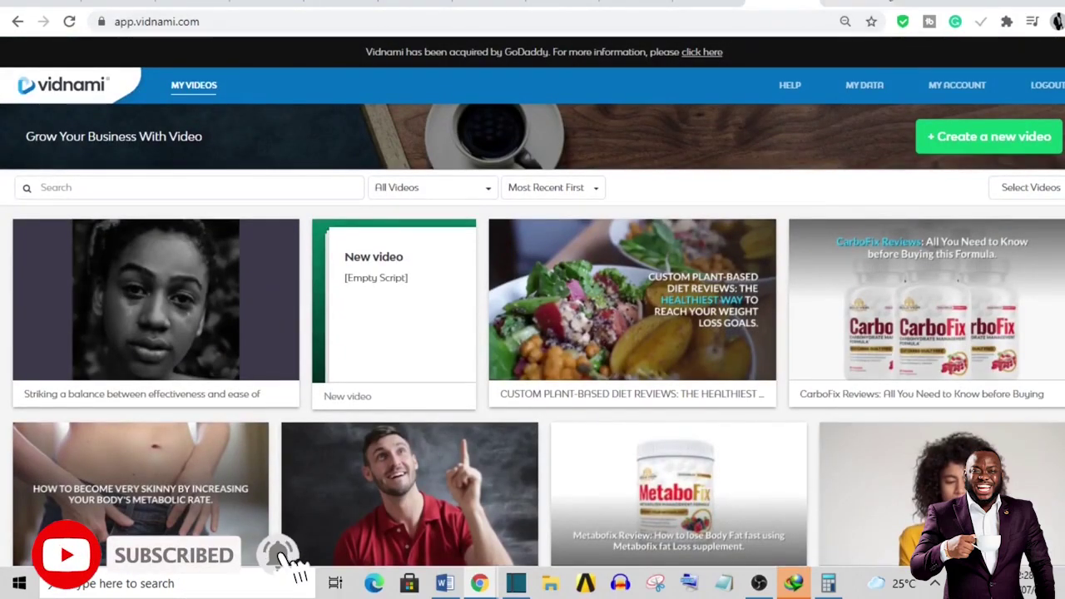
Switch to YouTube Studio and start a new video upload.
click(909, 3)
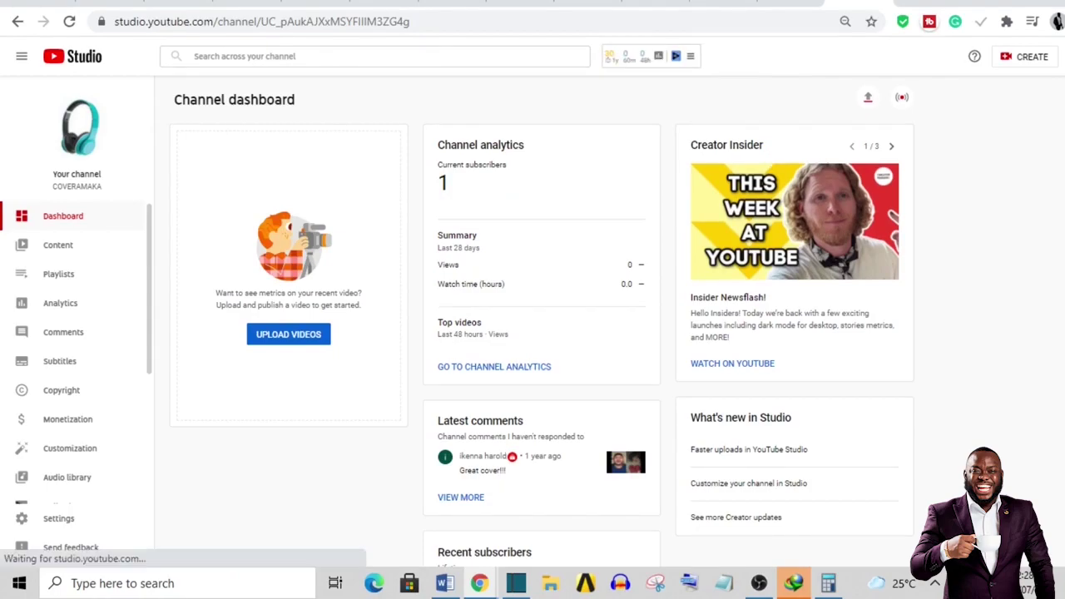
click(1028, 58)
click(1004, 86)
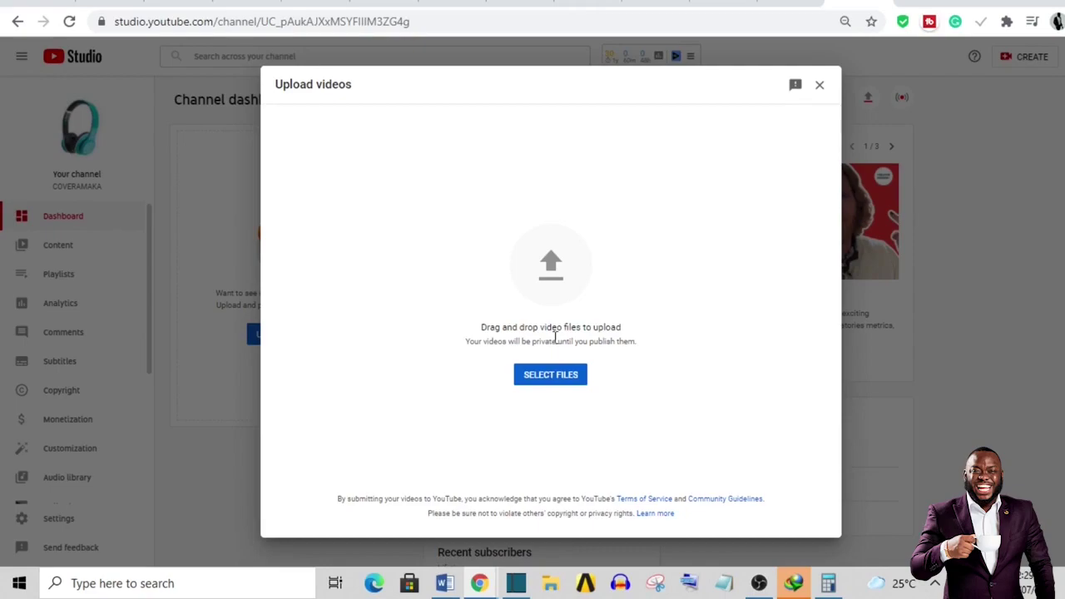
Choose Pexels Videos 2086113.mp4 from the Video folder in Downloads as the file to upload.
click(563, 378)
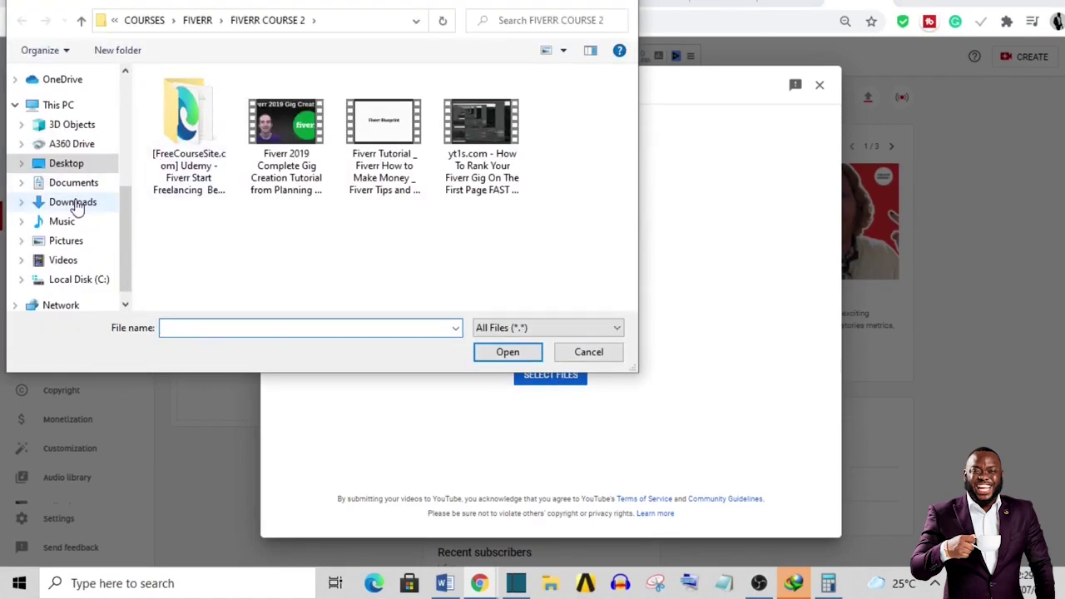
click(73, 203)
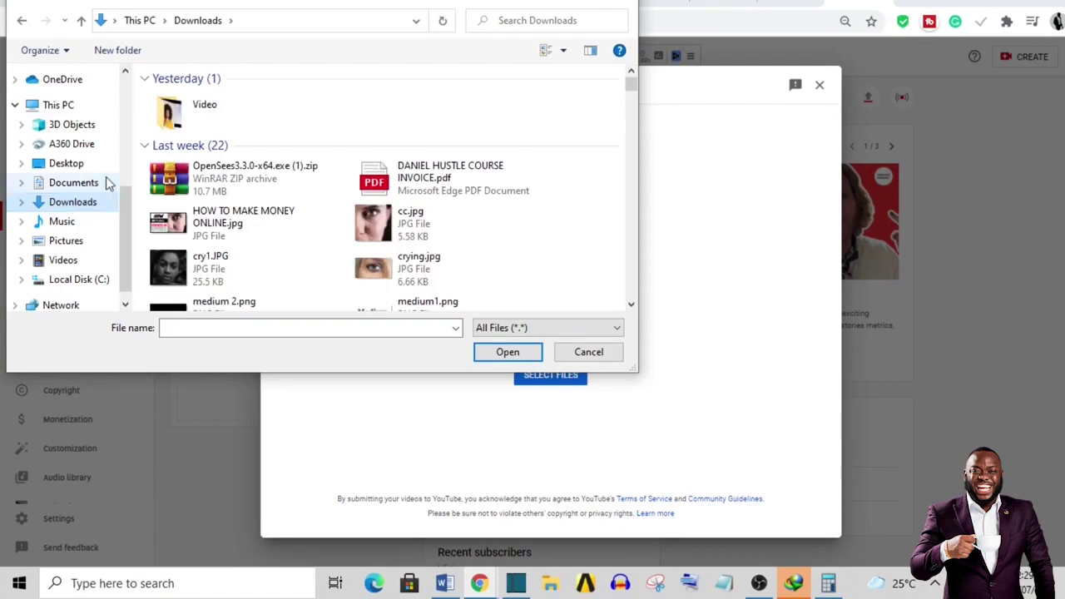
double_click(170, 115)
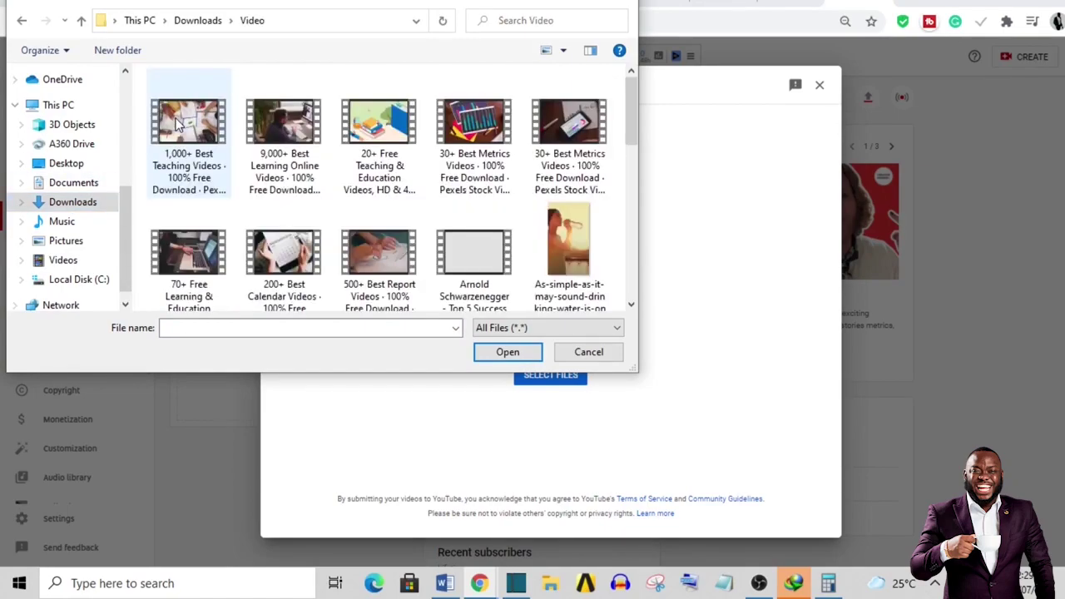
drag(632, 142, 612, 204)
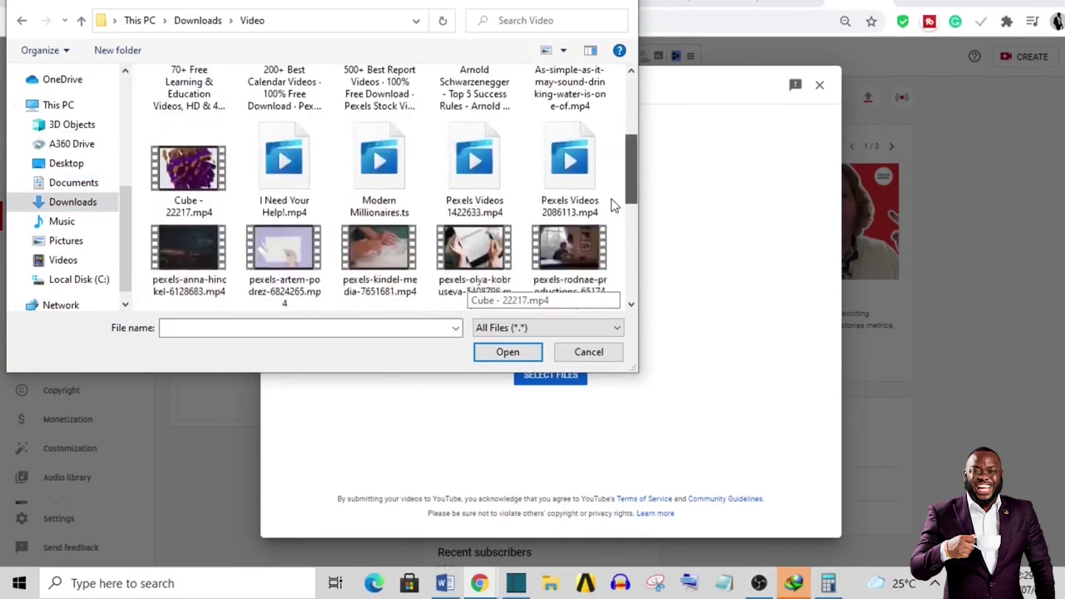
click(612, 213)
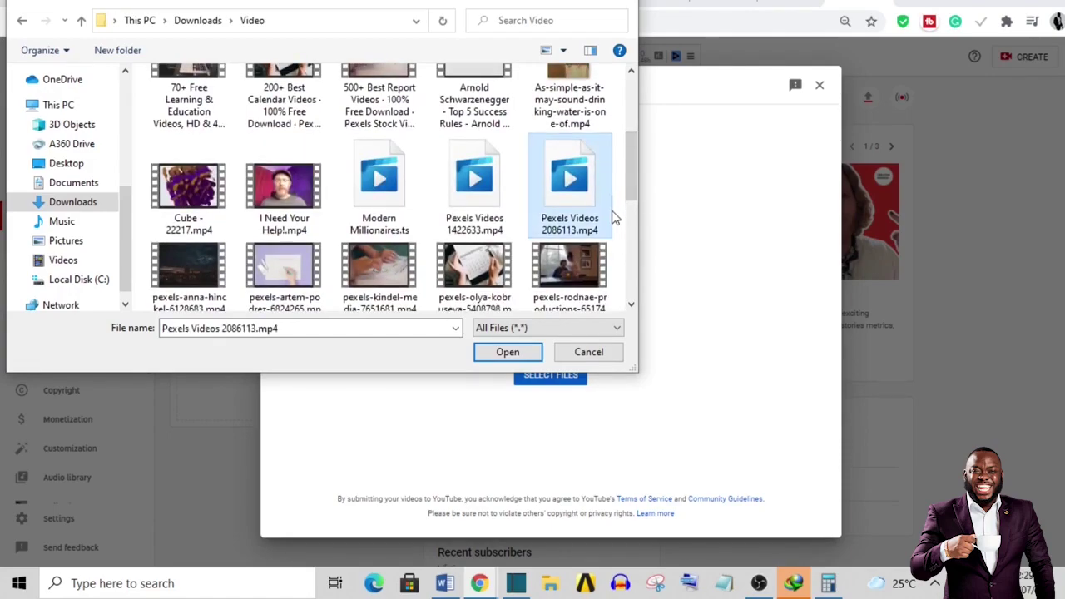
click(507, 352)
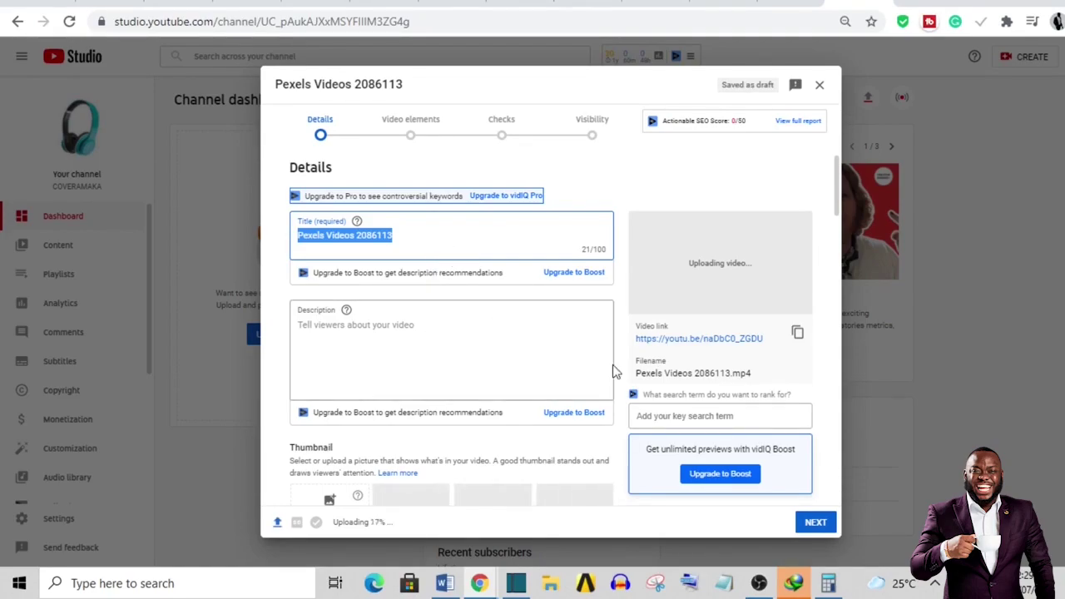
Set the video description to "Click here to find out: bit.ly/3eCNmEf".
drag(837, 192, 829, 212)
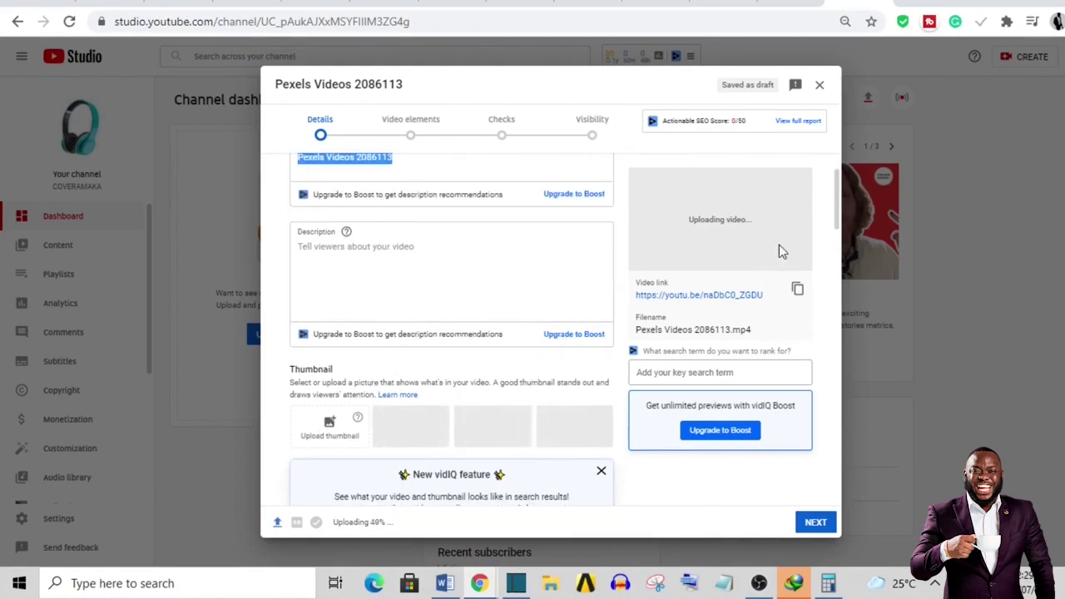
scroll(832, 193, up, 2)
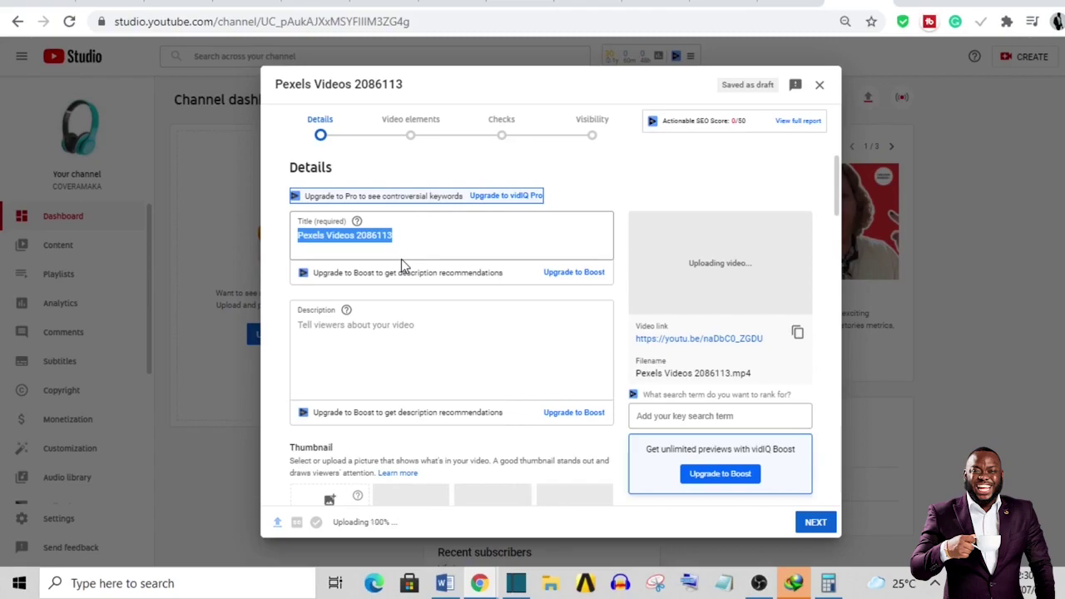
click(388, 326)
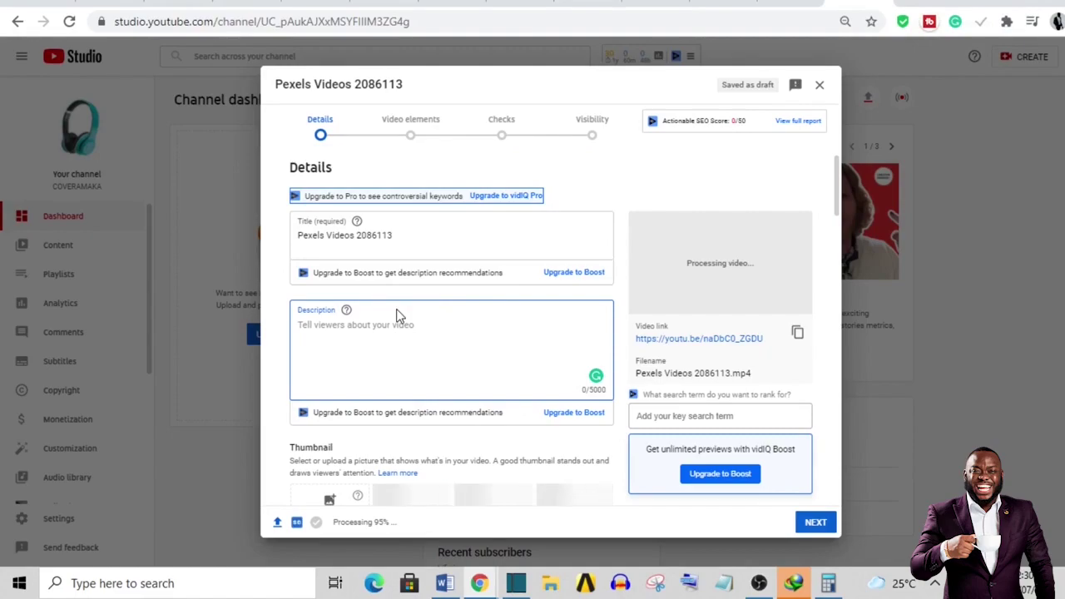
text(bit.ly/3eCNmEf)
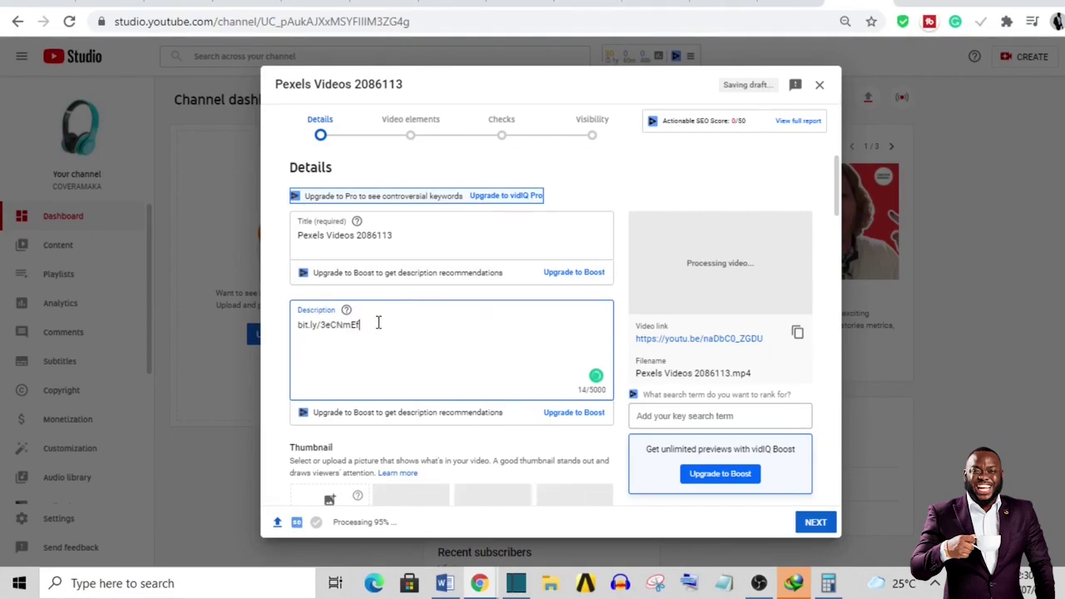
click(299, 328)
text(Click here to )
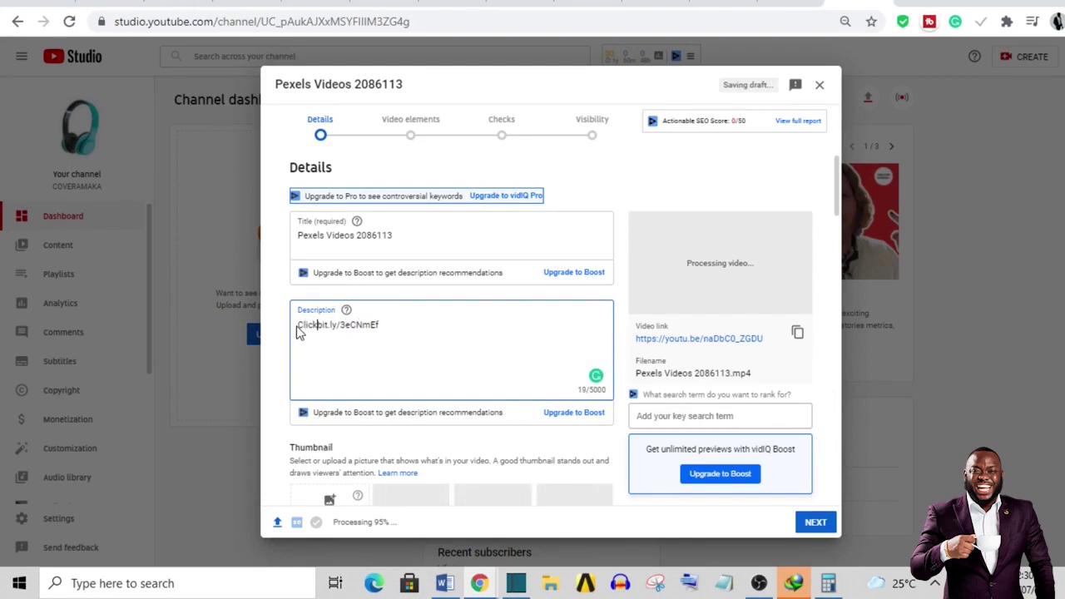
text(find out)
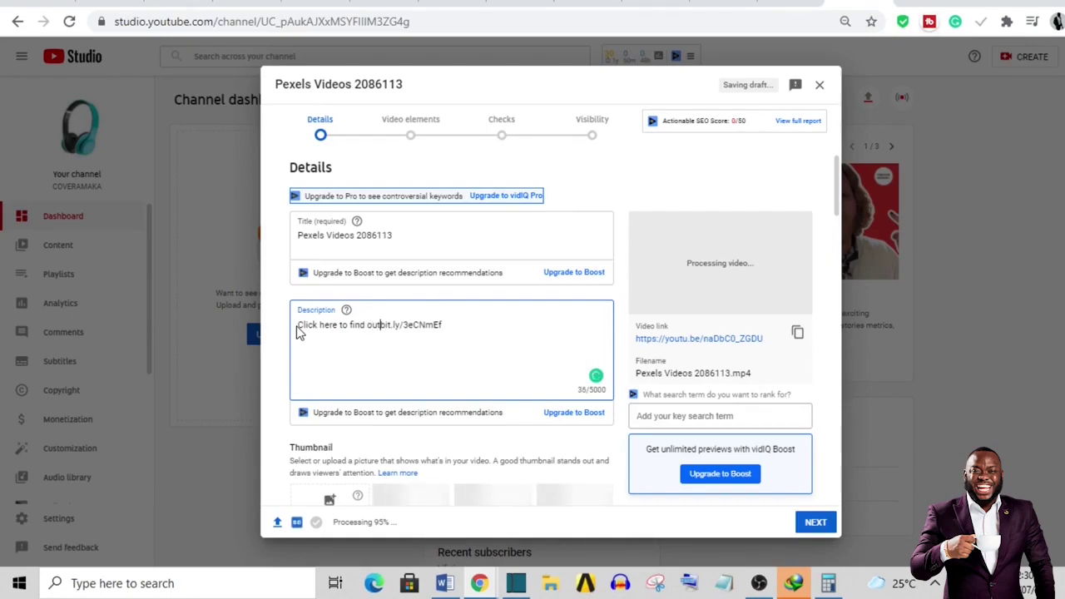
text(:)
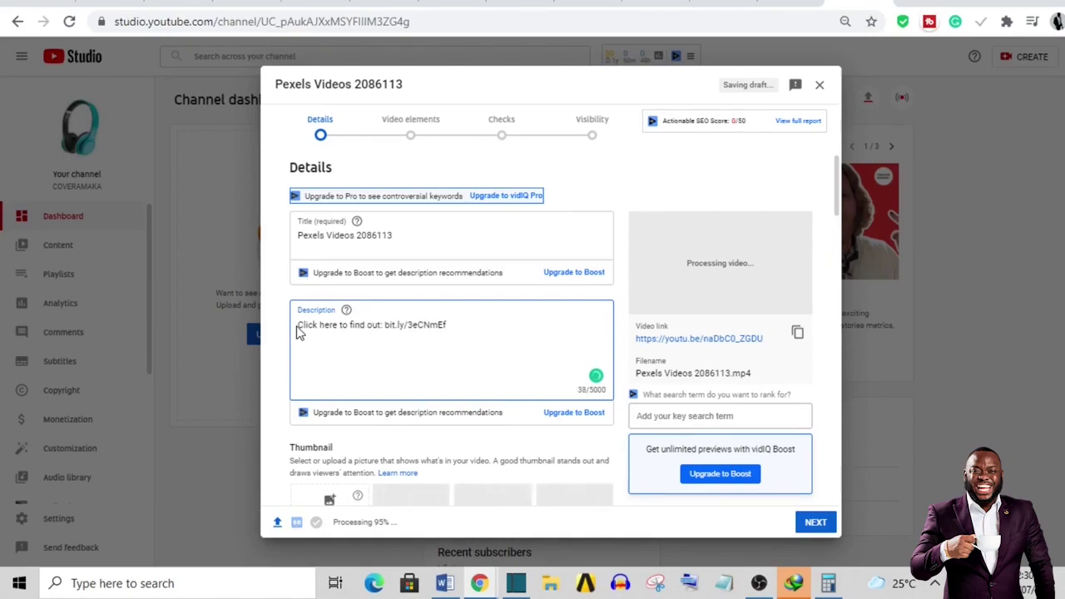
click(471, 340)
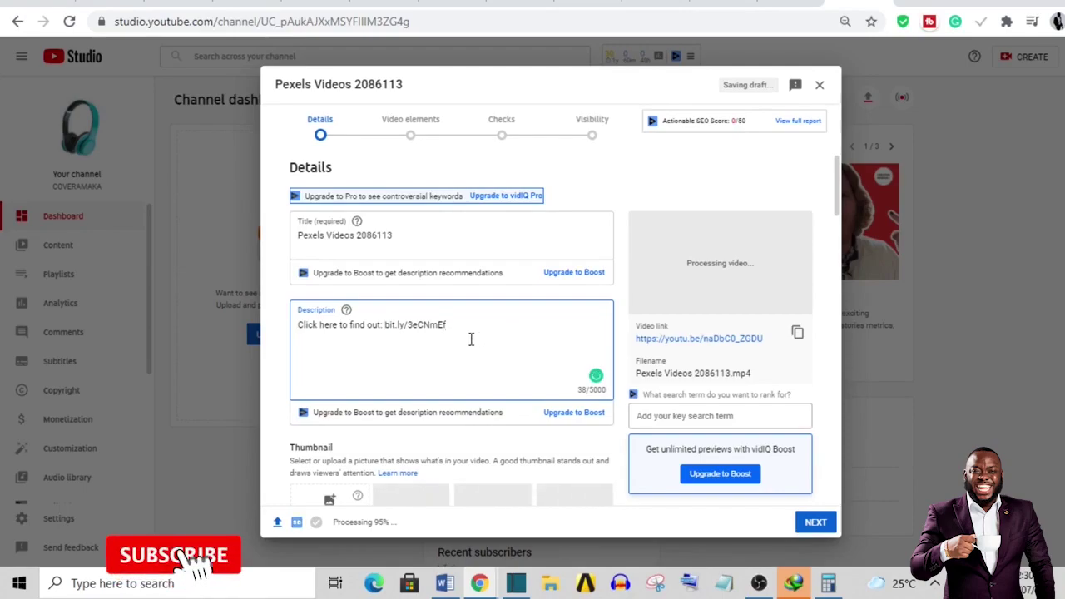
key(Return)
key(Return)
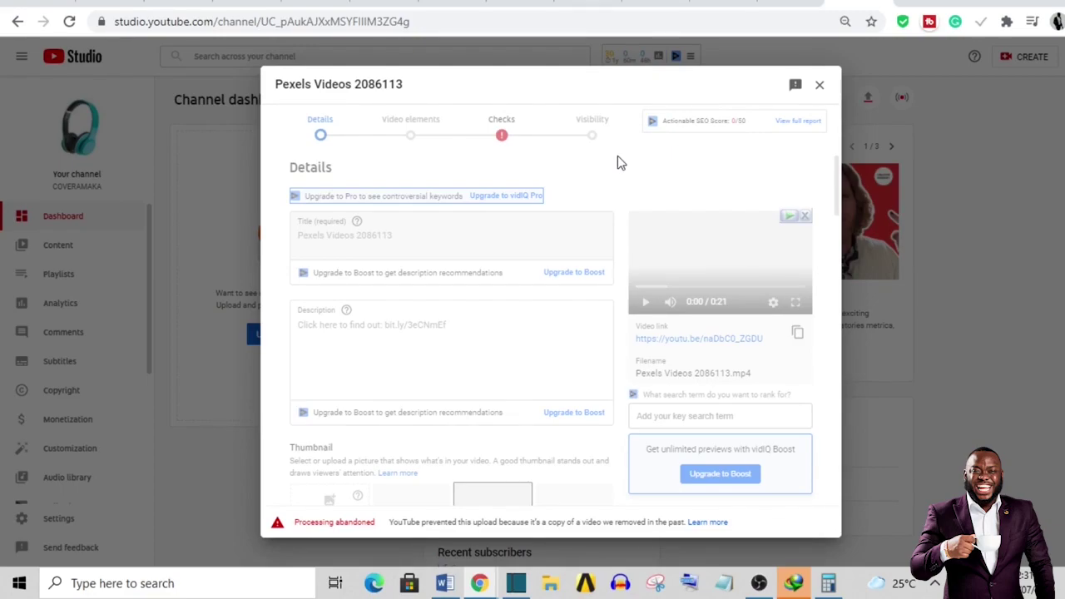
Switch to the weight-loss channel's content list and check the views of How To Lose Weight Easy And Fast #shorts and Benefit Of Protein For Weightloss#shorts.
click(448, 2)
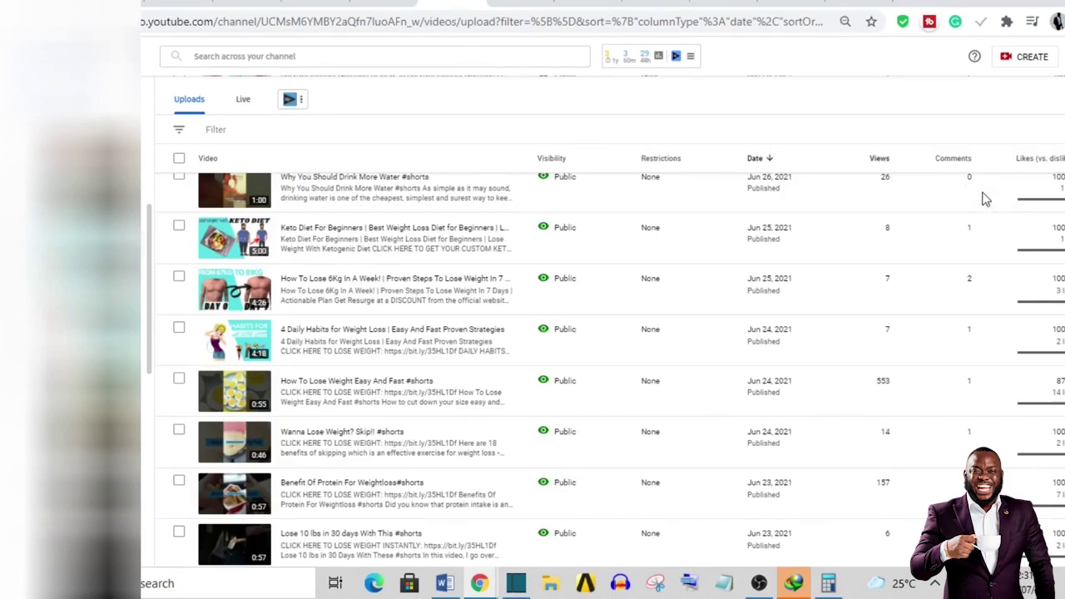
scroll(582, 366, up, 5)
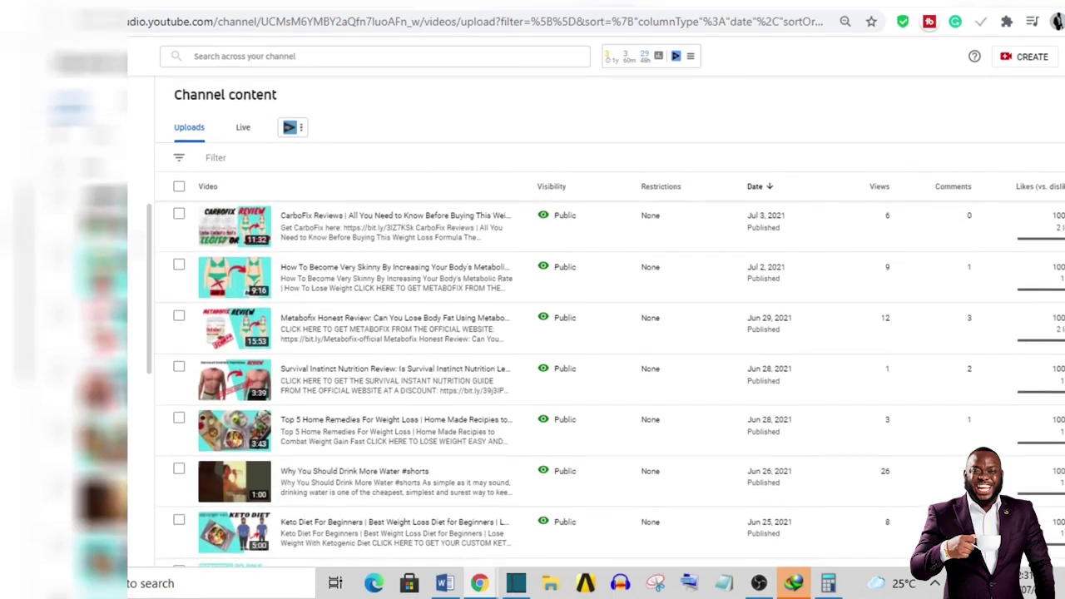
scroll(582, 366, down, 1)
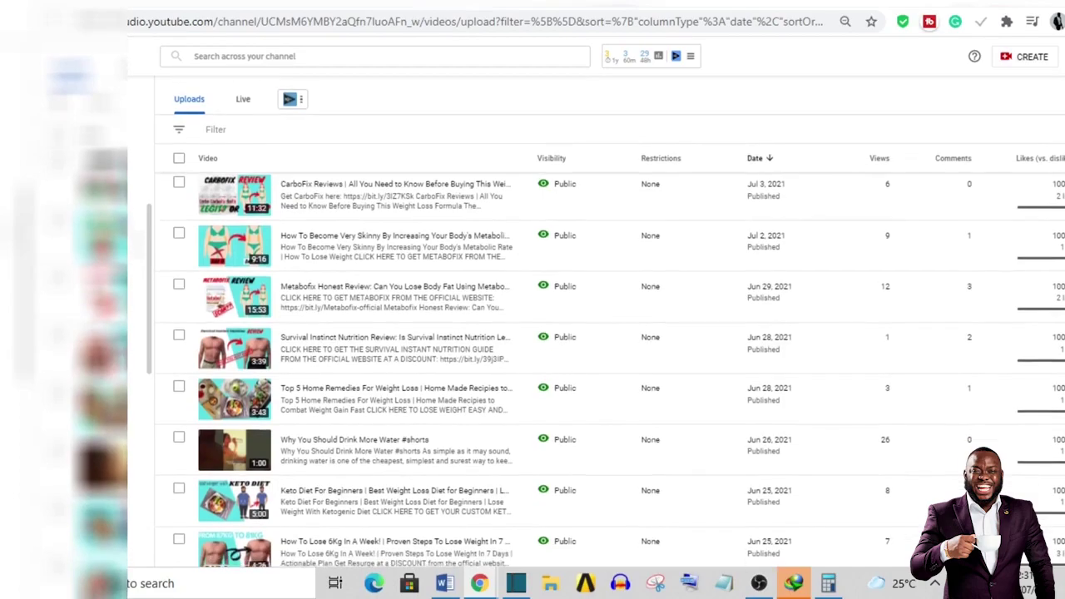
scroll(582, 366, down, 2)
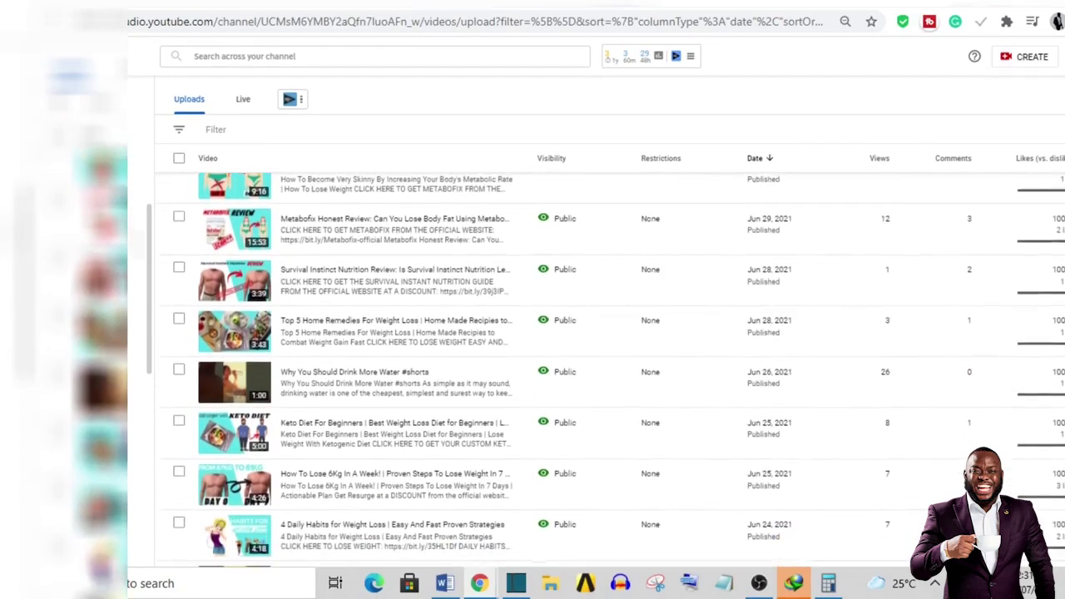
scroll(582, 366, down, 4)
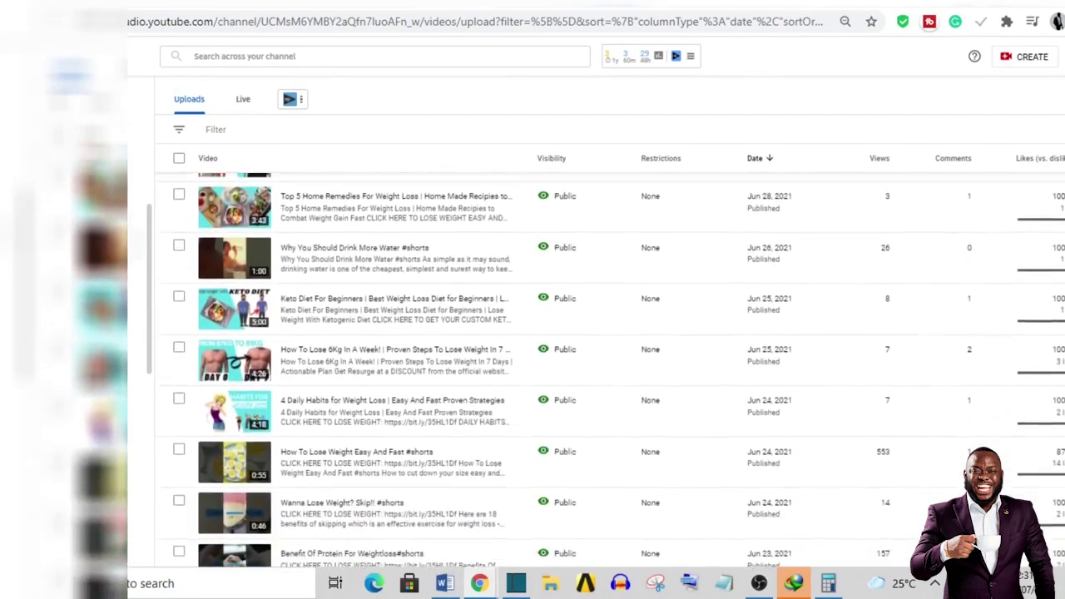
scroll(582, 366, down, 4)
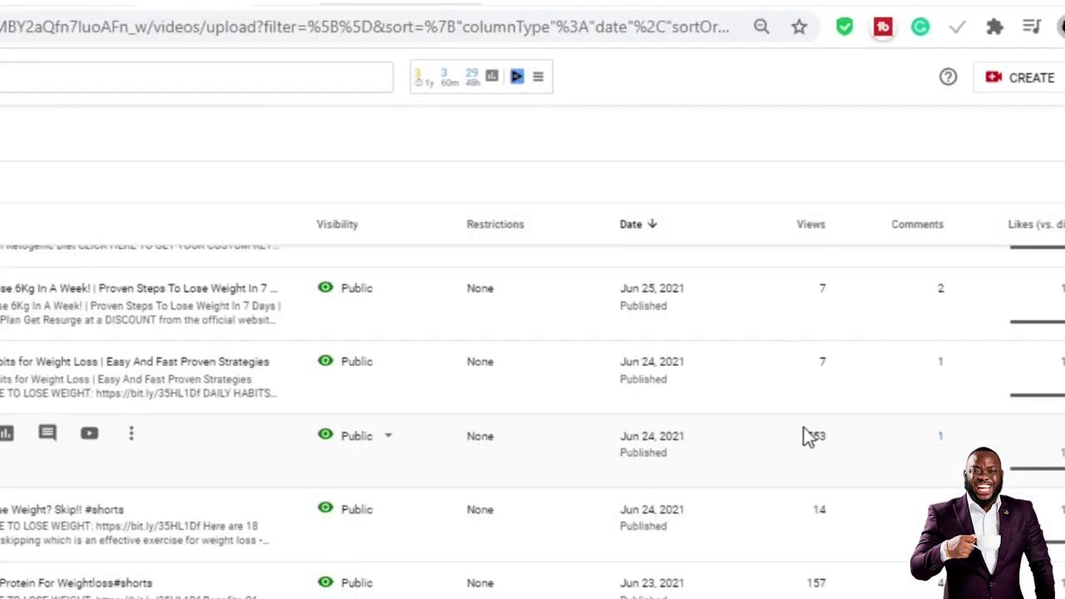
double_click(815, 435)
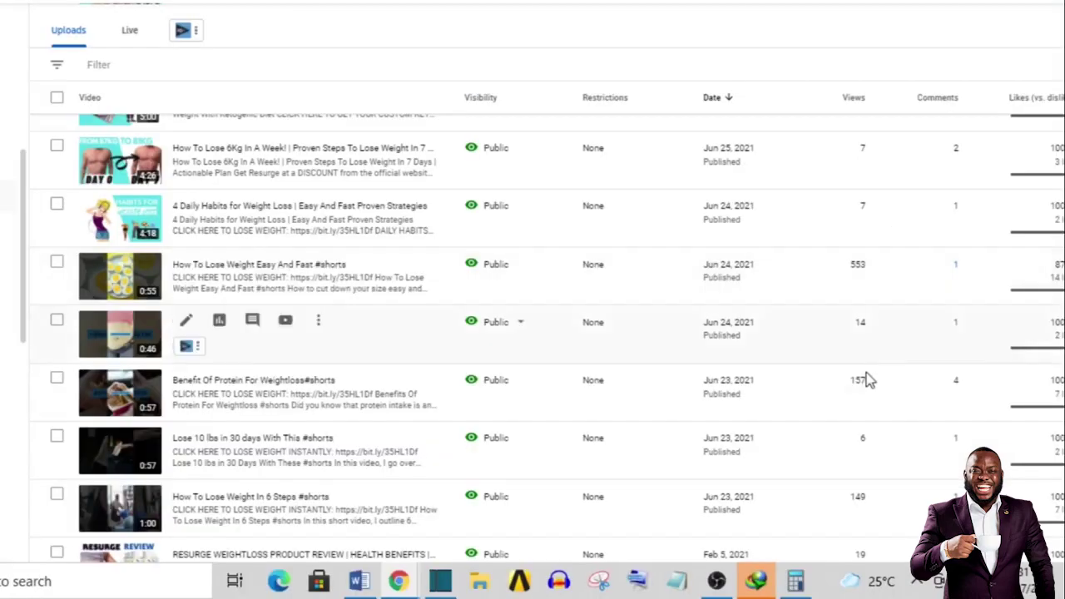
double_click(858, 383)
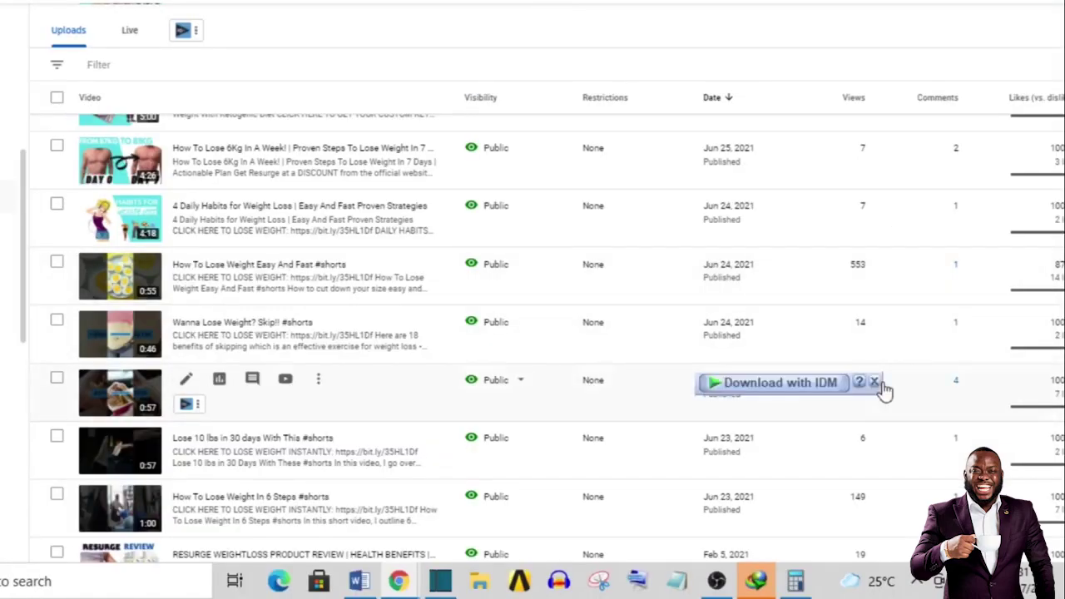
Compare the view counts of the #shorts with those of the longer videos throughout the uploads list.
scroll(873, 387, down, 3)
scroll(533, 332, down, 2)
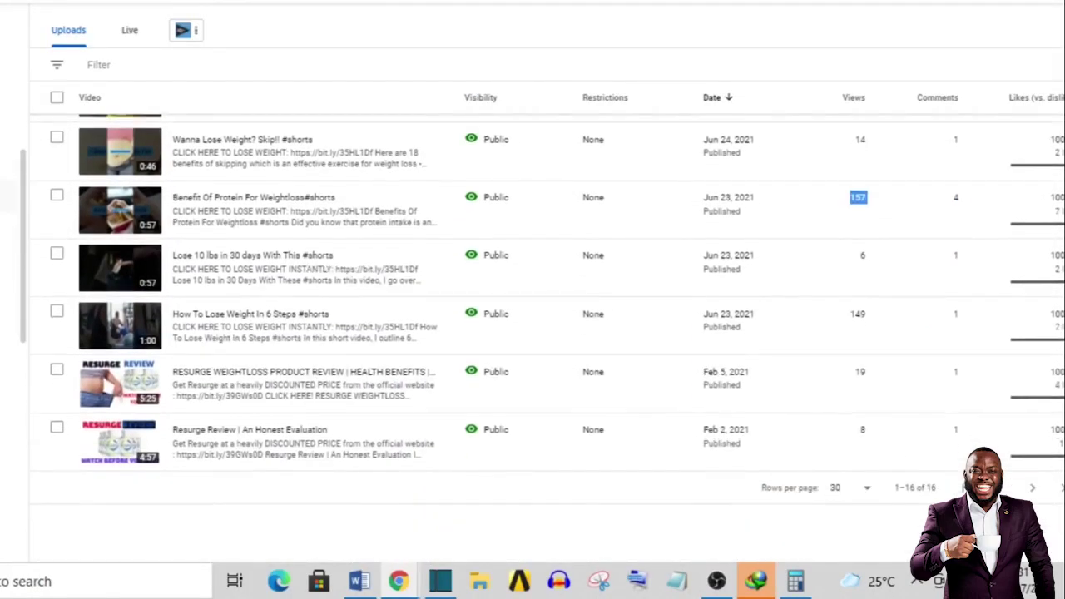
scroll(532, 333, up, 4)
scroll(532, 332, up, 3)
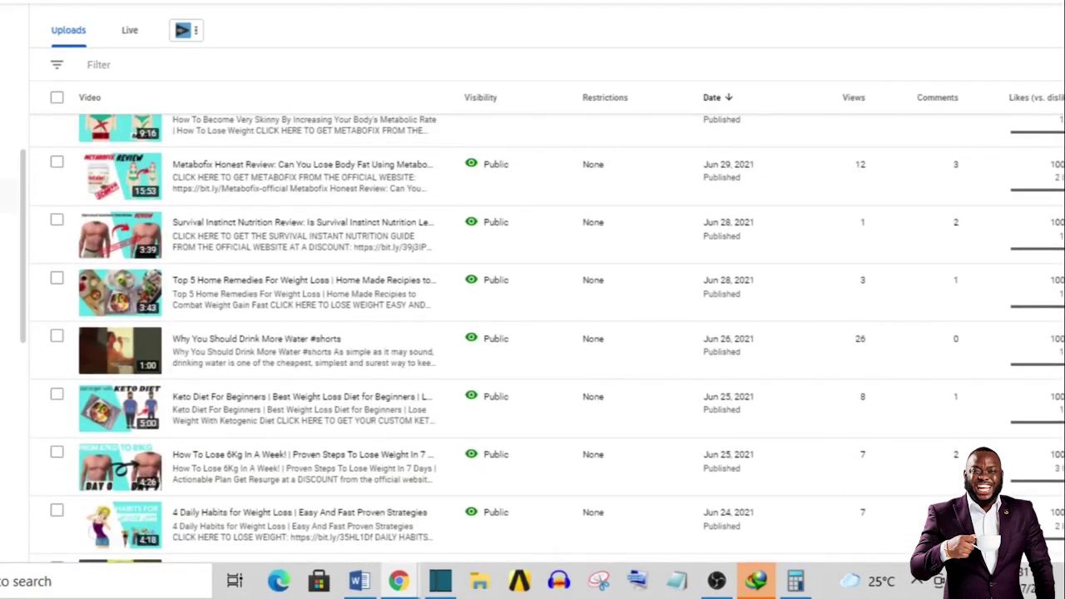
scroll(533, 333, up, 1)
scroll(532, 332, down, 5)
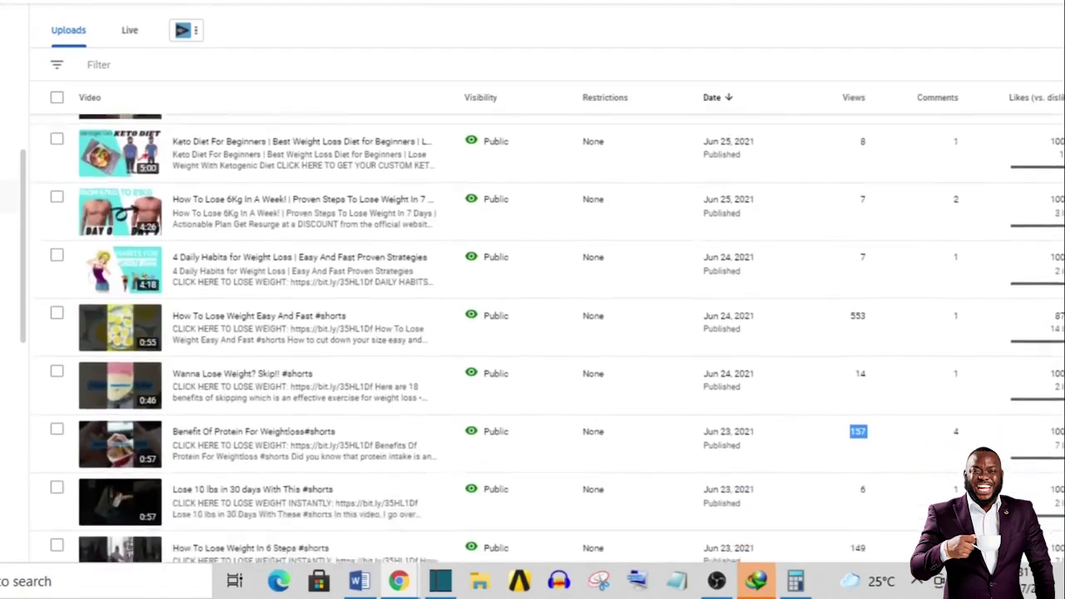
scroll(533, 333, down, 2)
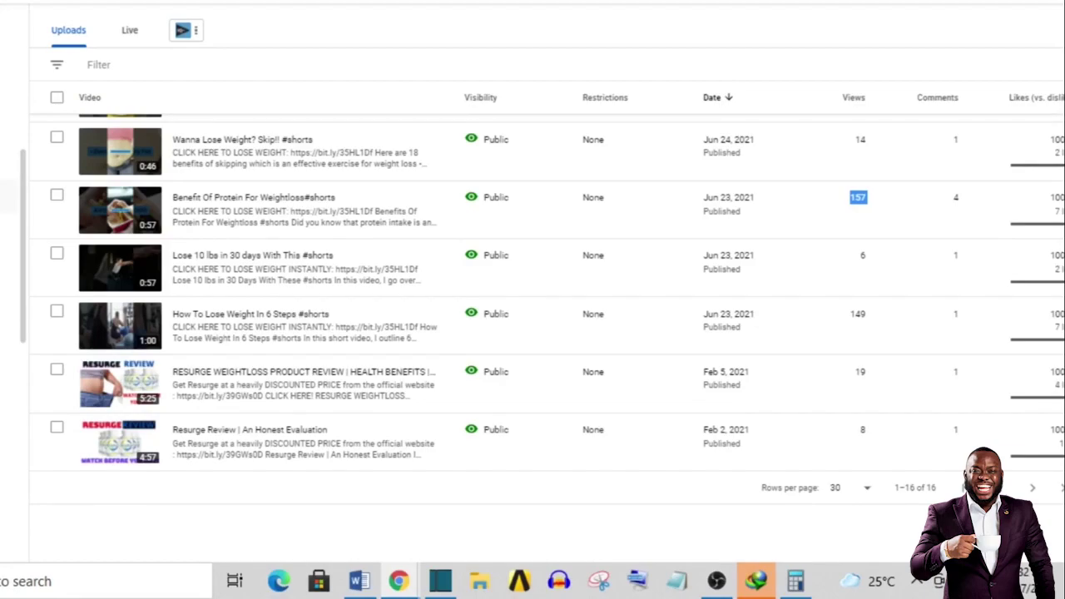
scroll(532, 333, up, 5)
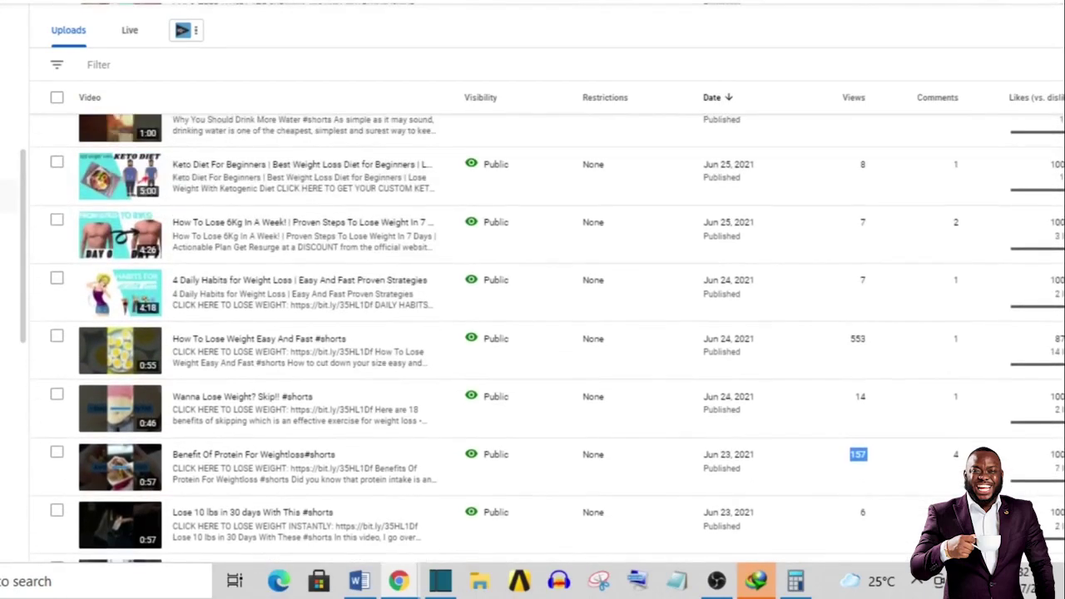